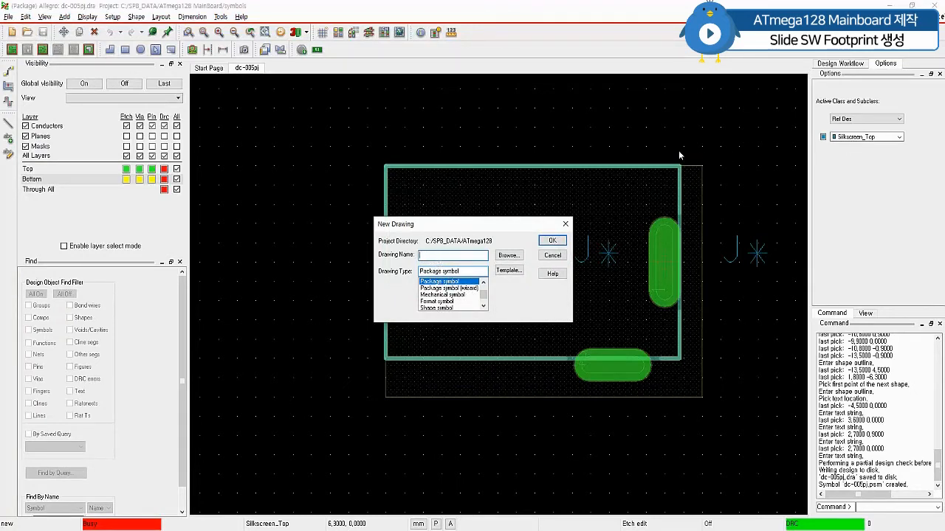
- Create a new package symbol drawing named ssw254-3p in millimetres with A4 sheet size and accuracy 4
type("ssw254-3p")
left_click(556, 241)
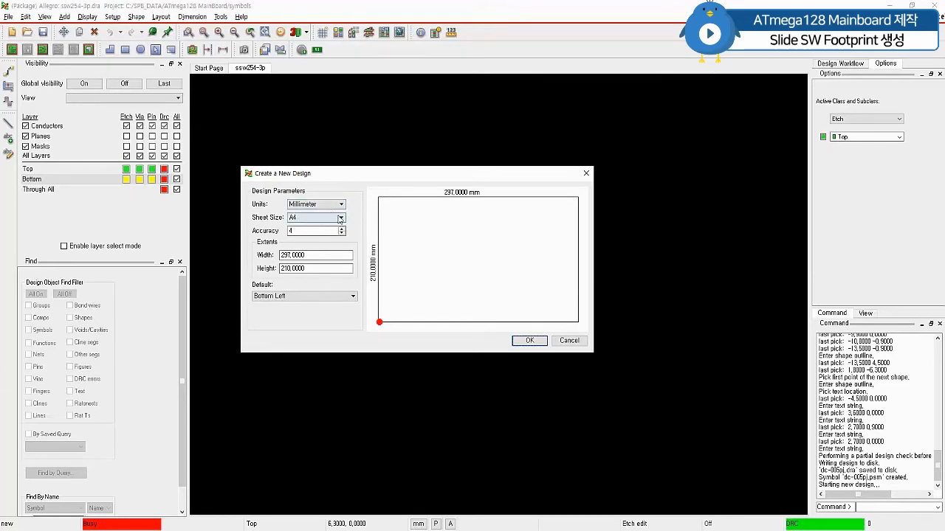
left_click(299, 230)
left_click(528, 341)
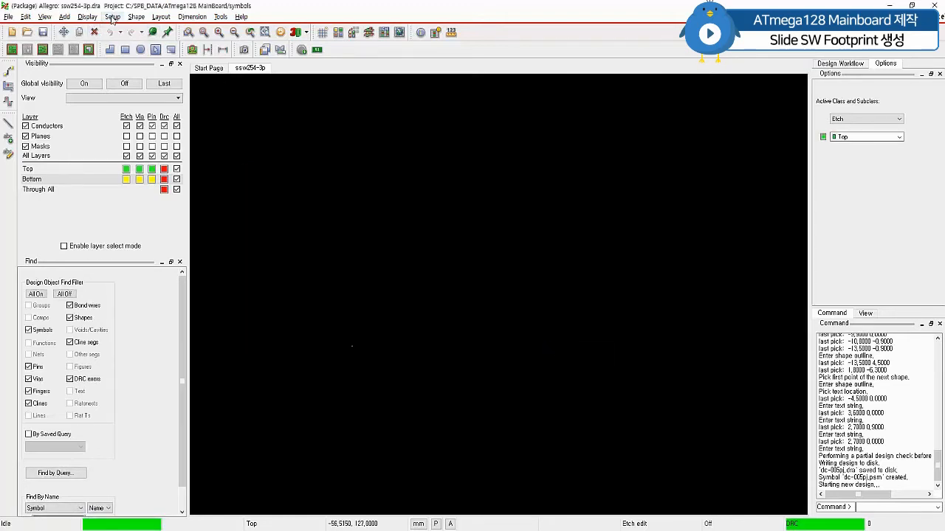
- Check the Left X and Lower Y drawing extents in the design parameters and accept them
left_click(113, 17)
left_click(141, 29)
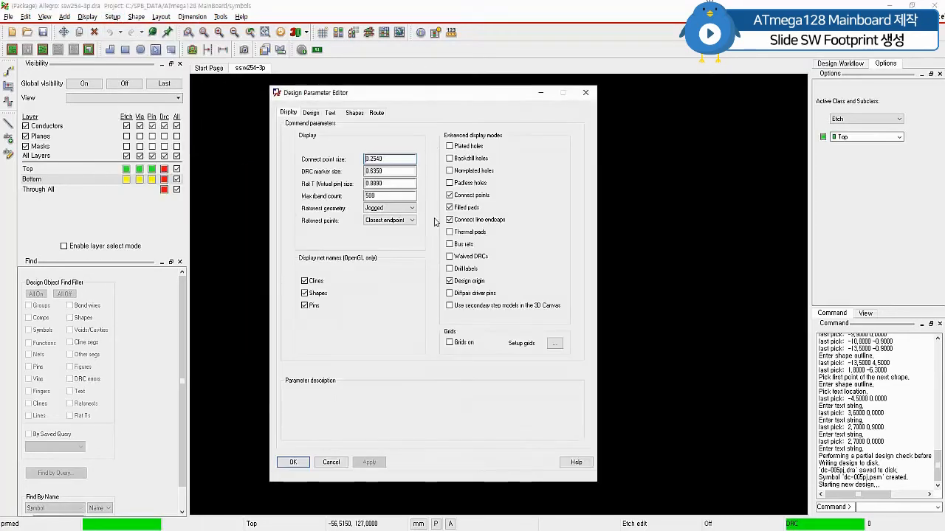
left_click(311, 112)
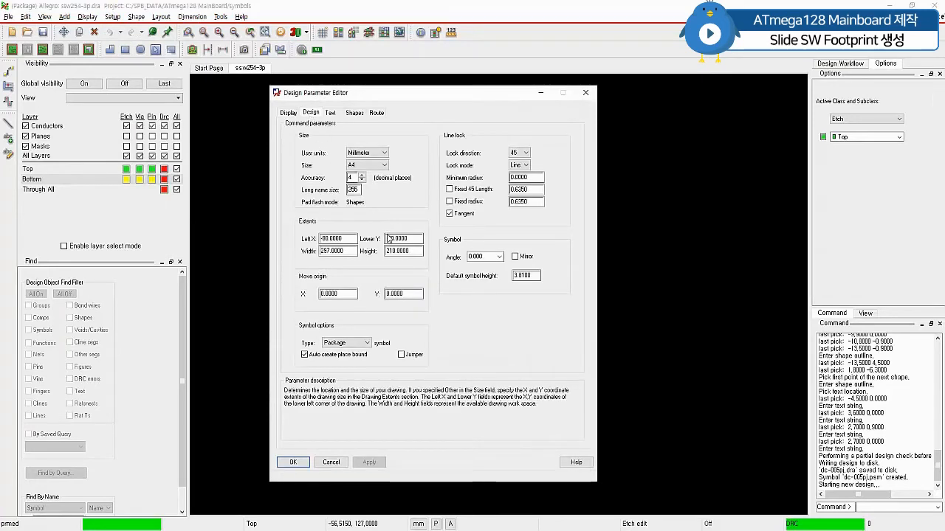
left_click_drag(293, 229, 428, 247)
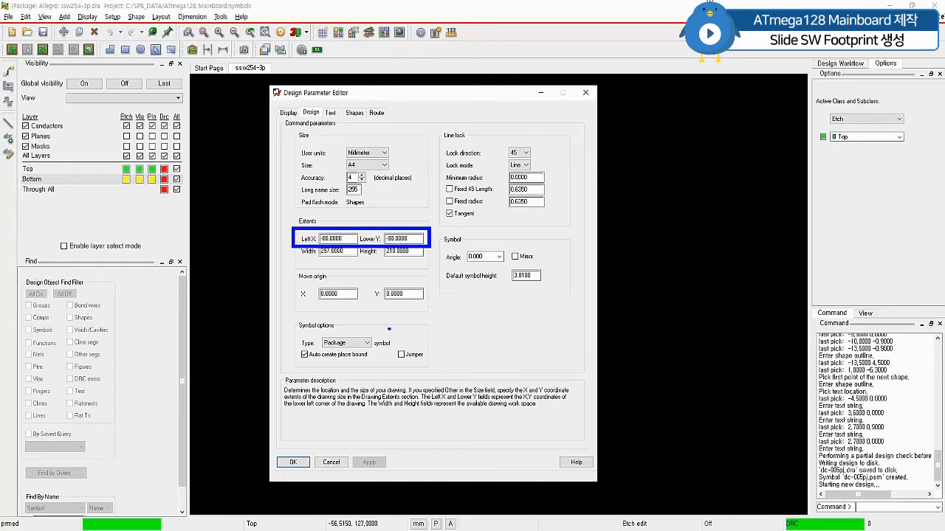
left_click(292, 462)
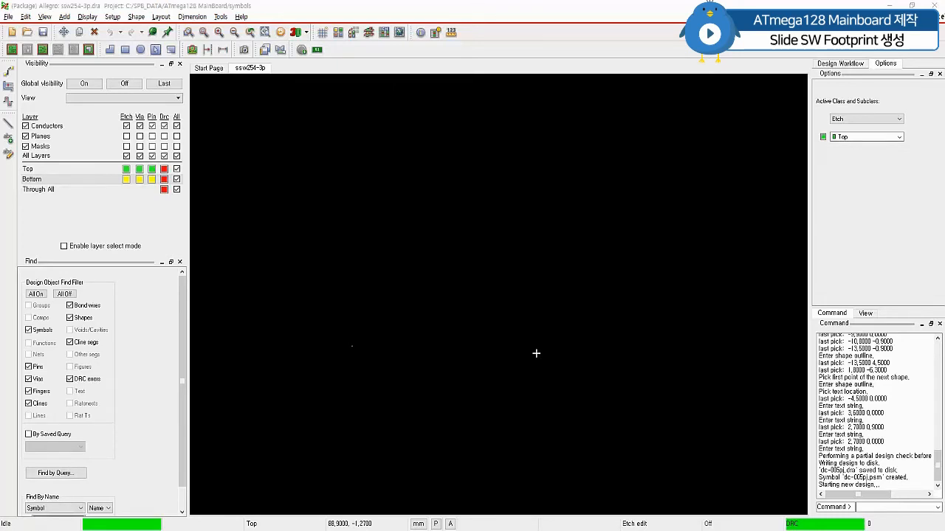
- Start adding pins with the padstack Pad60cir36d, filtering the padstack list by pad60*
left_click(303, 55)
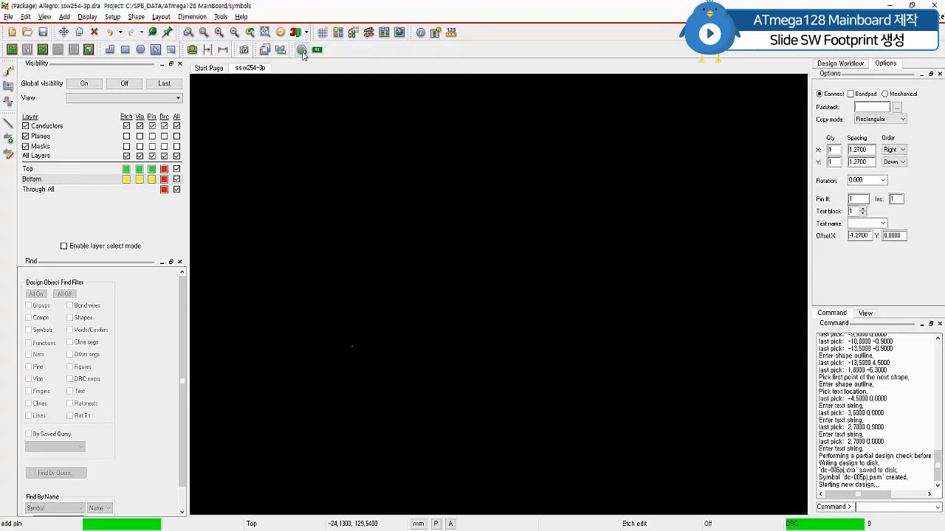
left_click(897, 108)
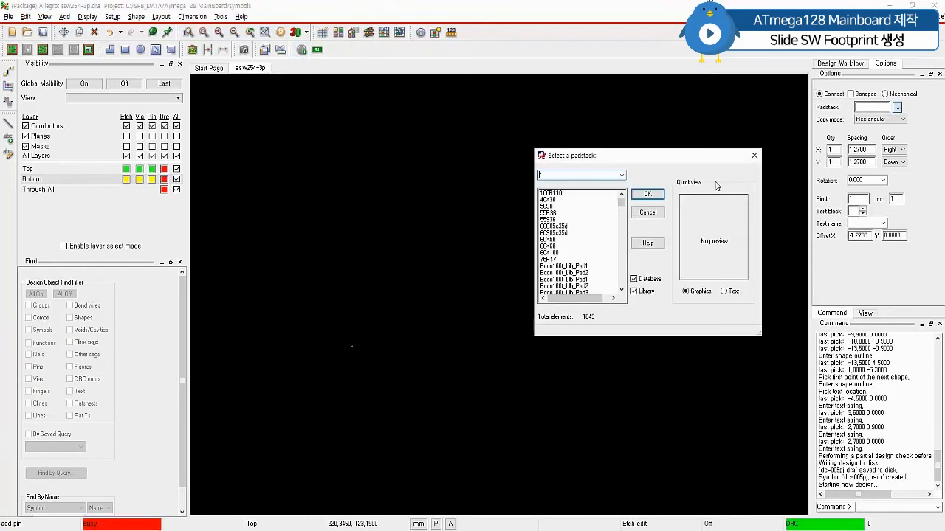
type("pad60*")
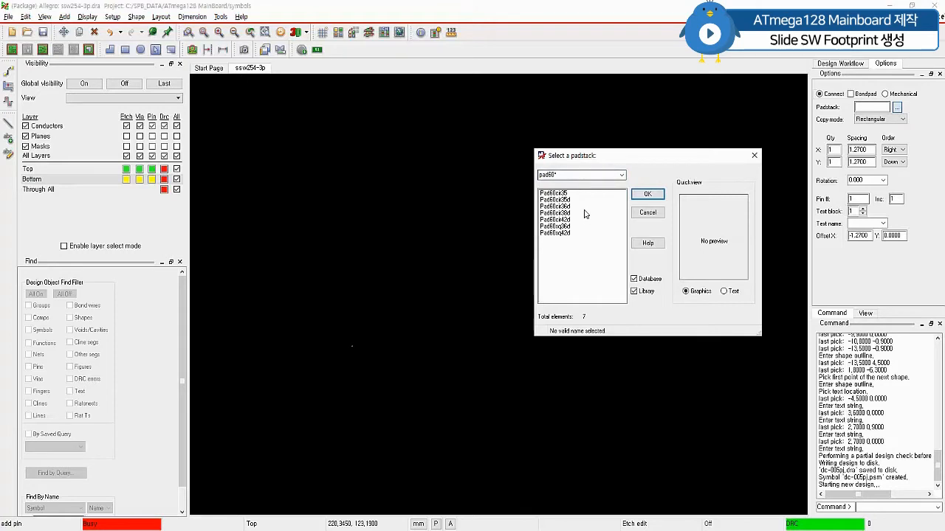
left_click(563, 206)
left_click(647, 194)
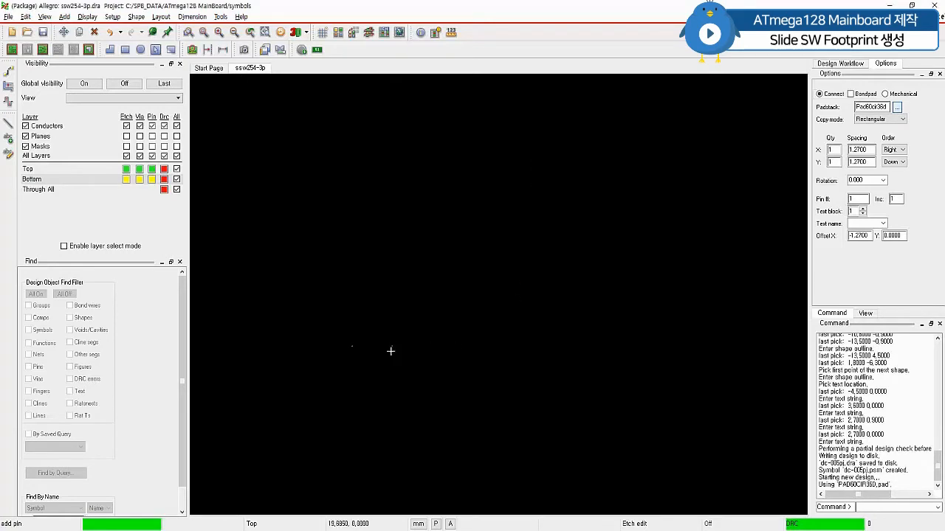
- Place a horizontal row of three pins with 2.54 mm spacing, numbered from 1 in increments of 1, starting at x -2.54, y 0
scroll(338, 354, "up", 3)
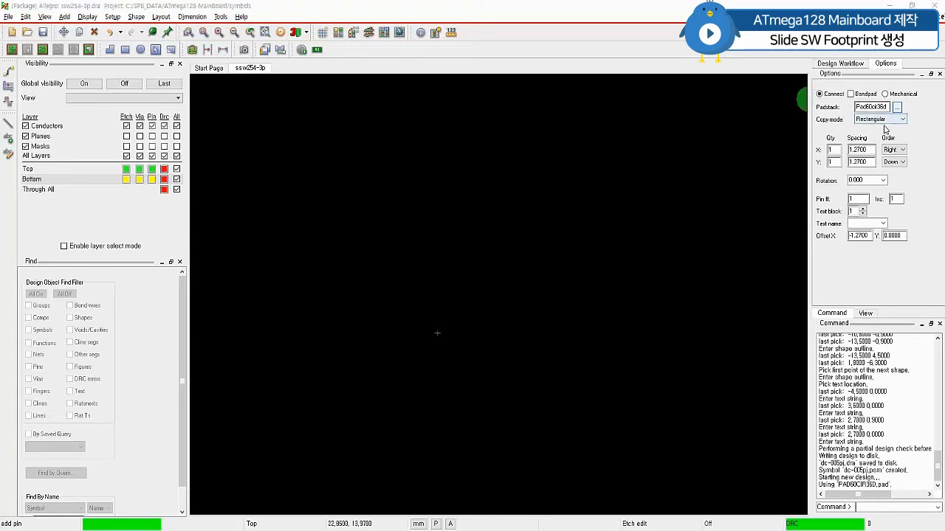
left_click_drag(838, 152, 827, 152)
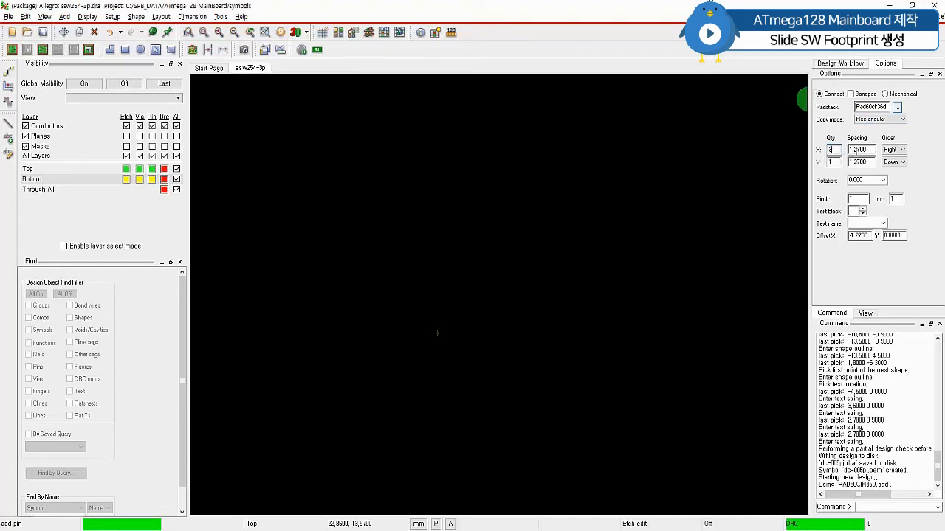
left_click_drag(871, 155, 849, 152)
type("2.54")
key("Tab")
left_click_drag(858, 200, 848, 201)
left_click(896, 199)
left_click_drag(897, 200, 887, 201)
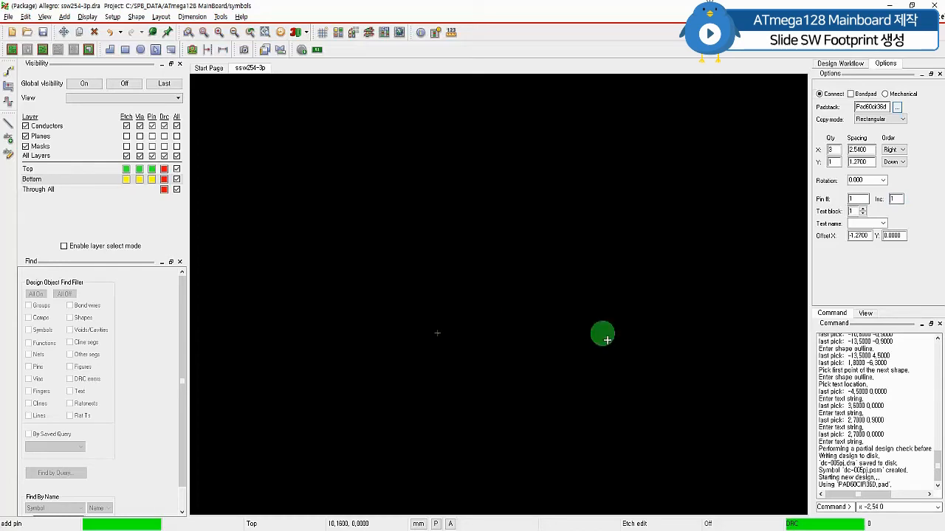
key("Return")
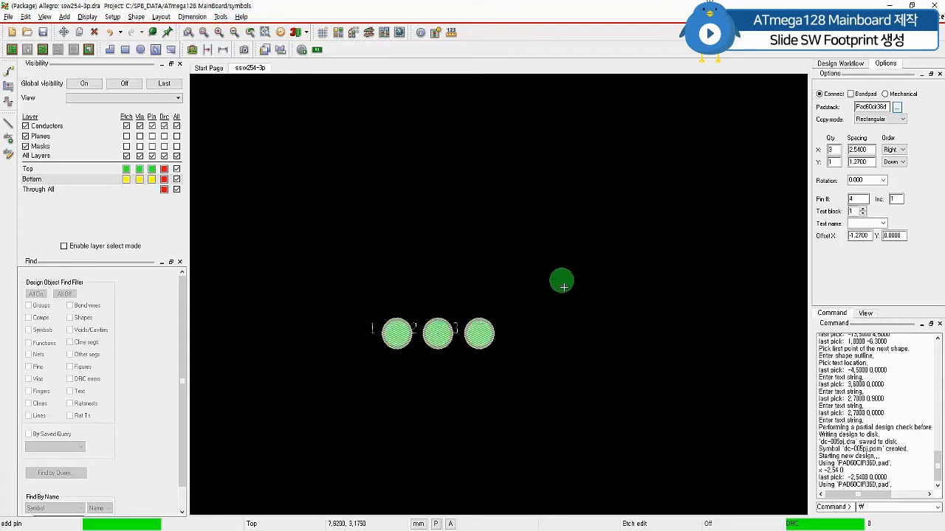
right_click(583, 259)
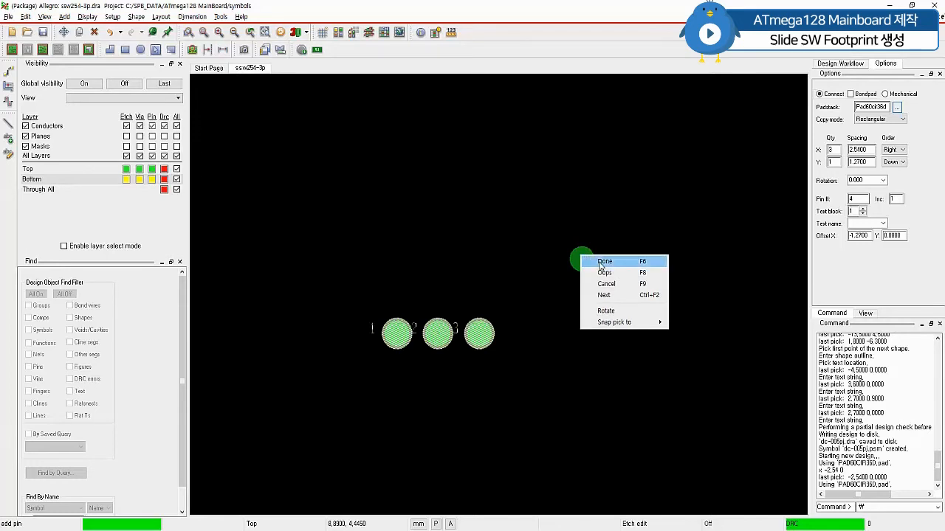
left_click(601, 263)
scroll(432, 373, "up", 2)
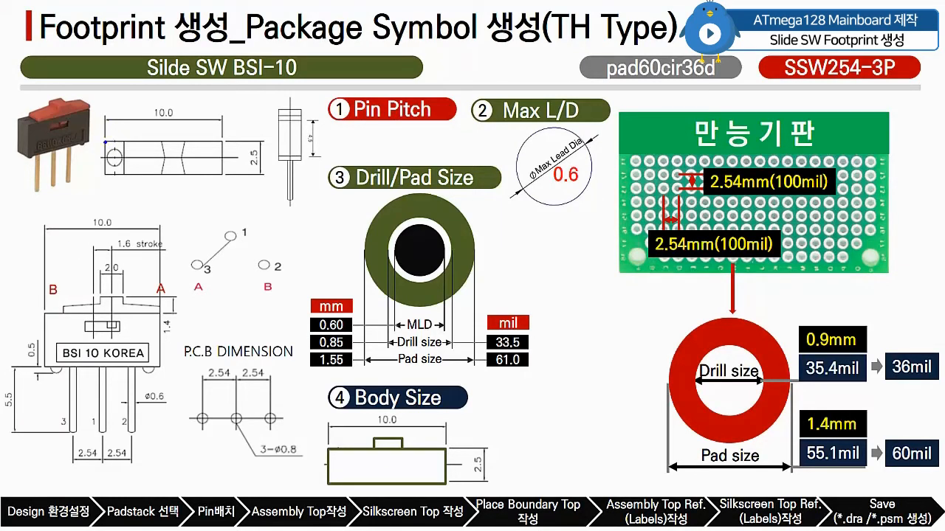
mouse_move(105, 142)
left_mouse_down()
mouse_move(109, 155)
mouse_move(175, 174)
mouse_move(224, 175)
left_mouse_up()
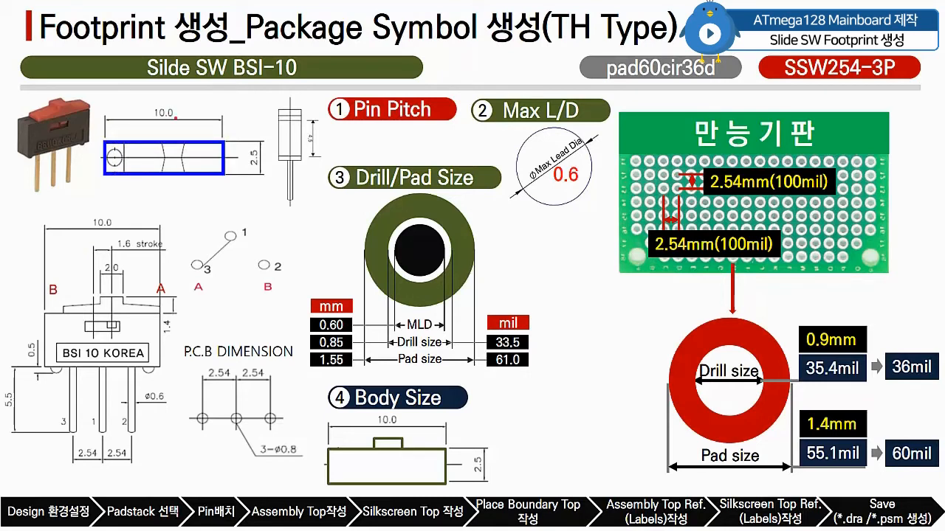
left_click_drag(156, 119, 175, 120)
left_click_drag(262, 150, 260, 170)
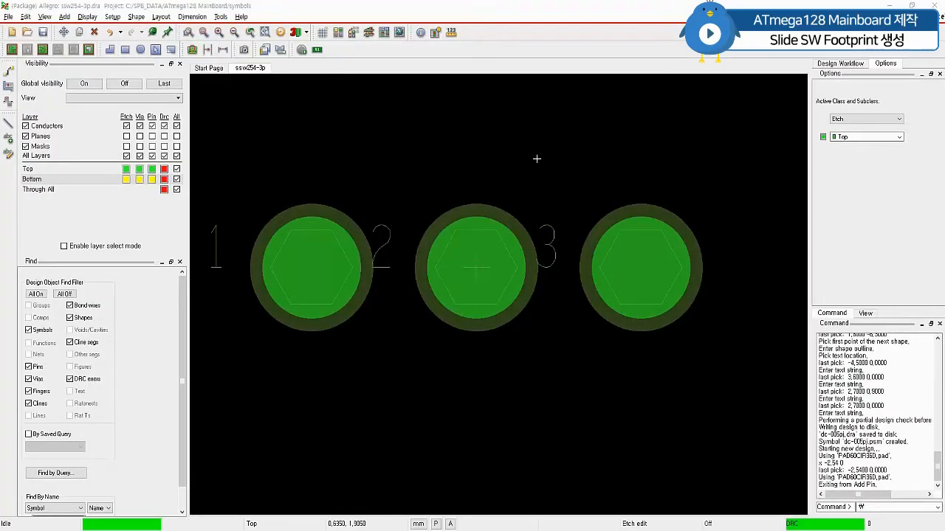
- Turn the grid on and set the Non-Etch grid spacing to 5 mm in X and 1.25 mm in Y
right_click(537, 158)
left_click(540, 140)
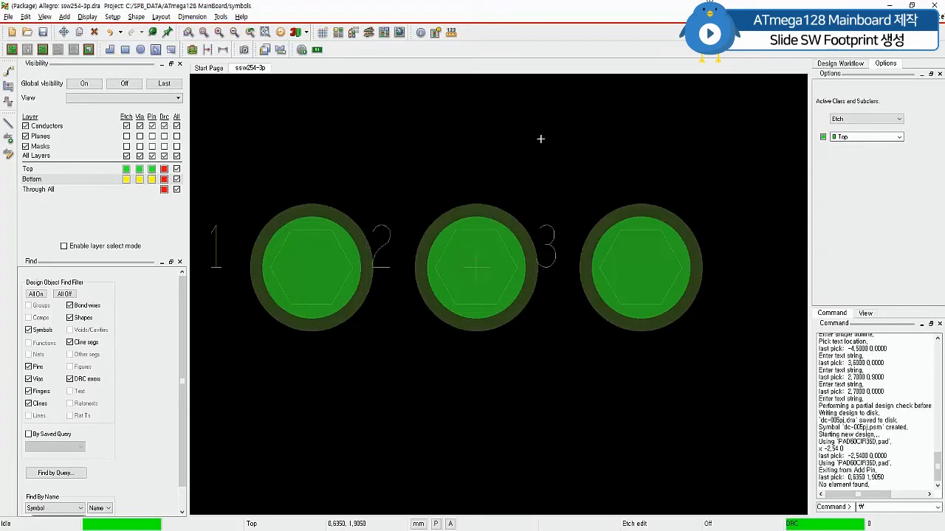
right_click(541, 137)
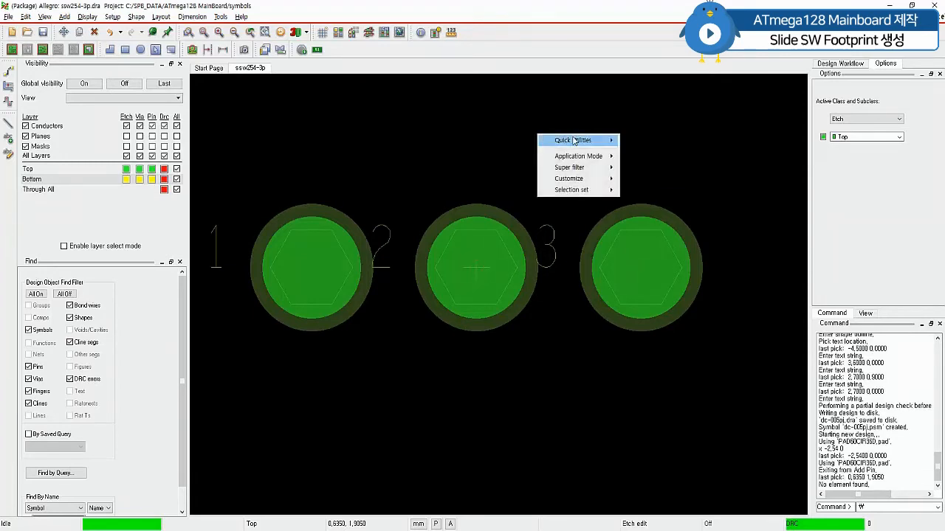
mouse_move(573, 141)
left_click(641, 164)
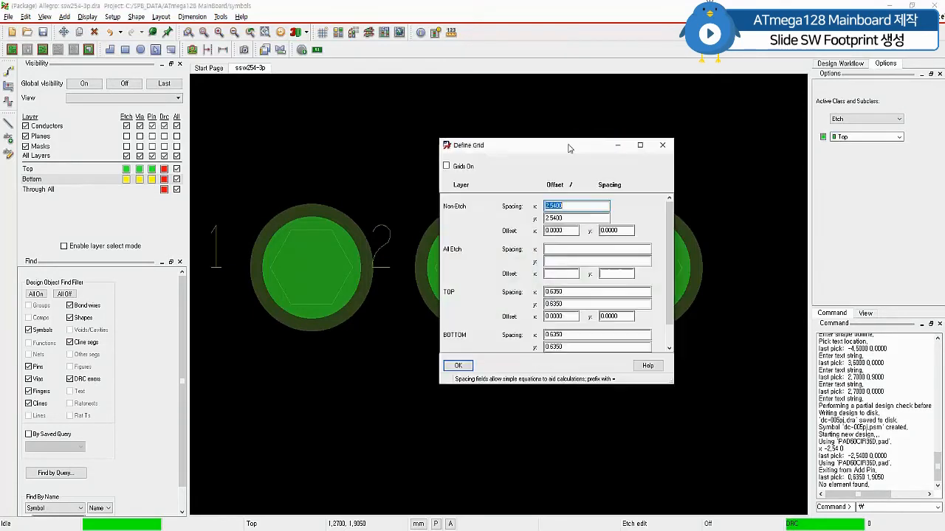
left_click(447, 167)
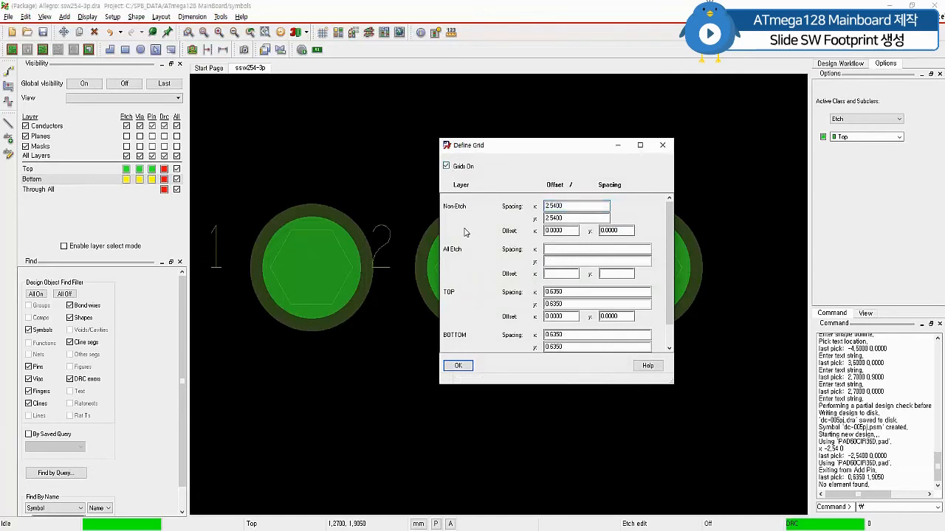
left_click_drag(578, 208, 454, 215)
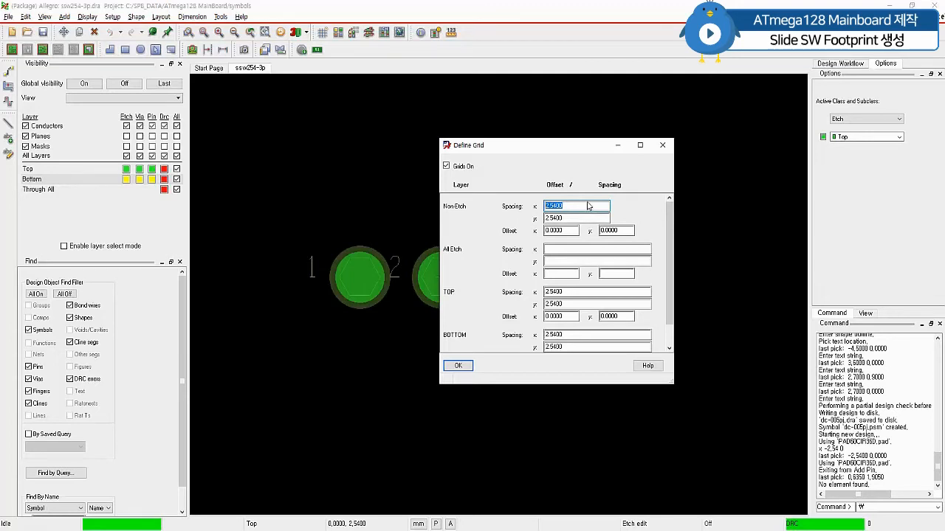
type("5")
key("Tab")
type("1.2")
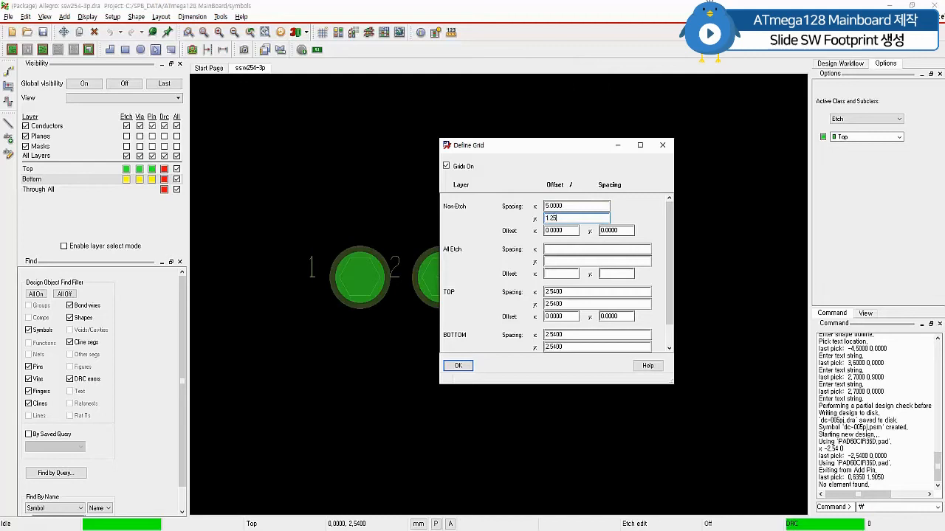
key("Tab")
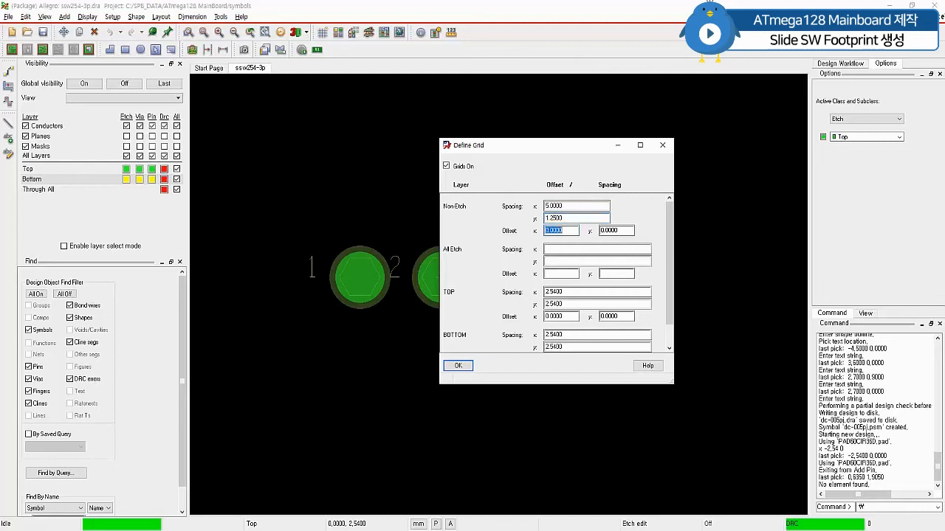
left_click(457, 366)
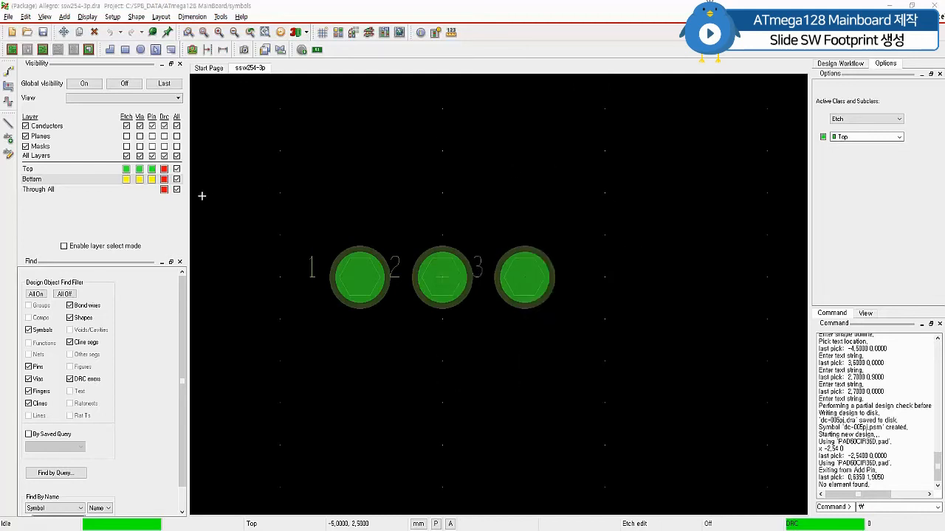
- Set up the Add Line command on Package Geometry, Silkscreen_Top with a 90-degree line lock and 0.2 mm line width
left_click(9, 123)
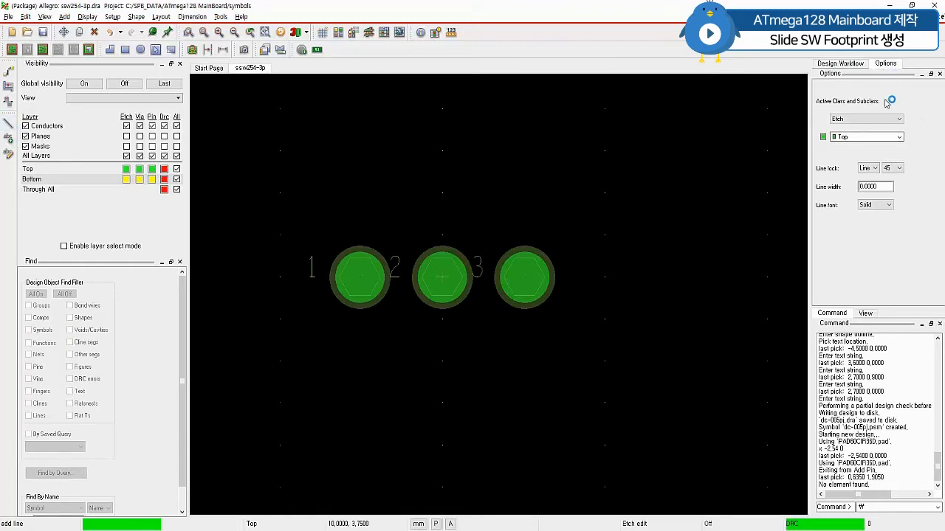
left_click(883, 120)
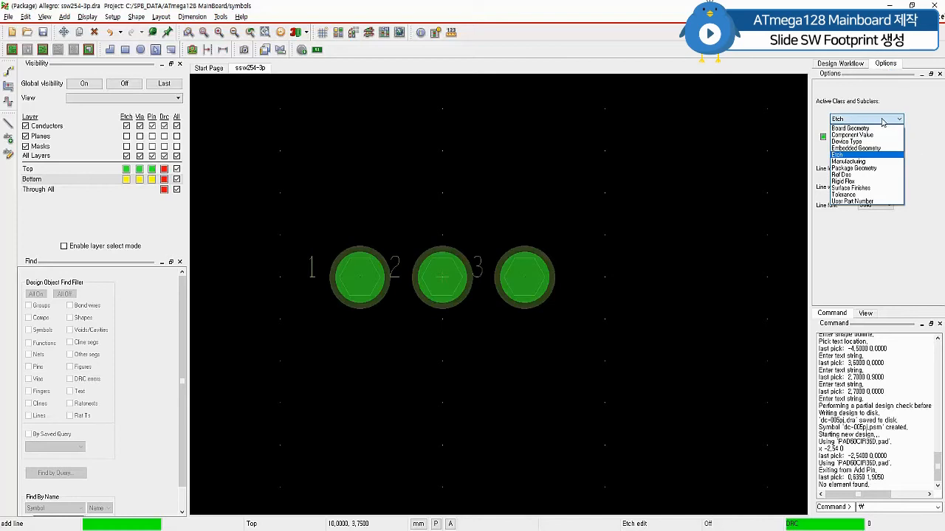
left_click(856, 169)
left_click(875, 137)
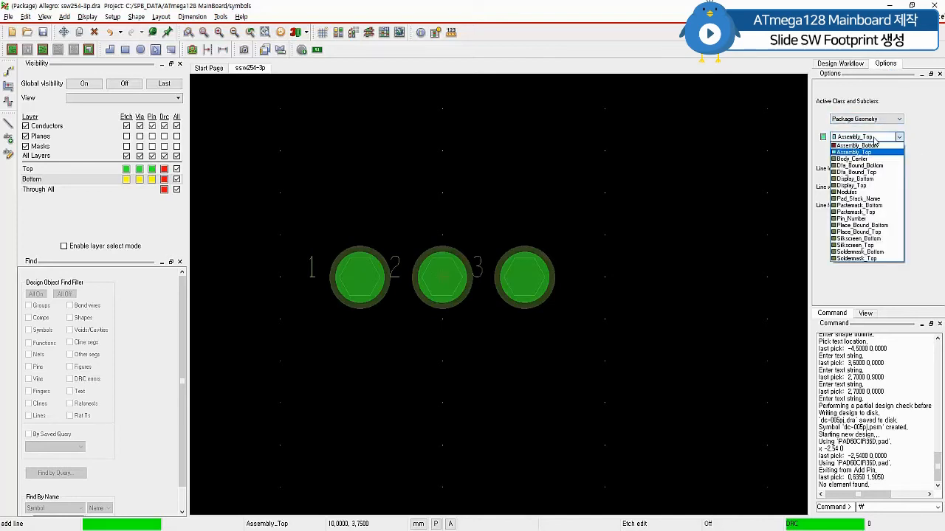
left_click(856, 245)
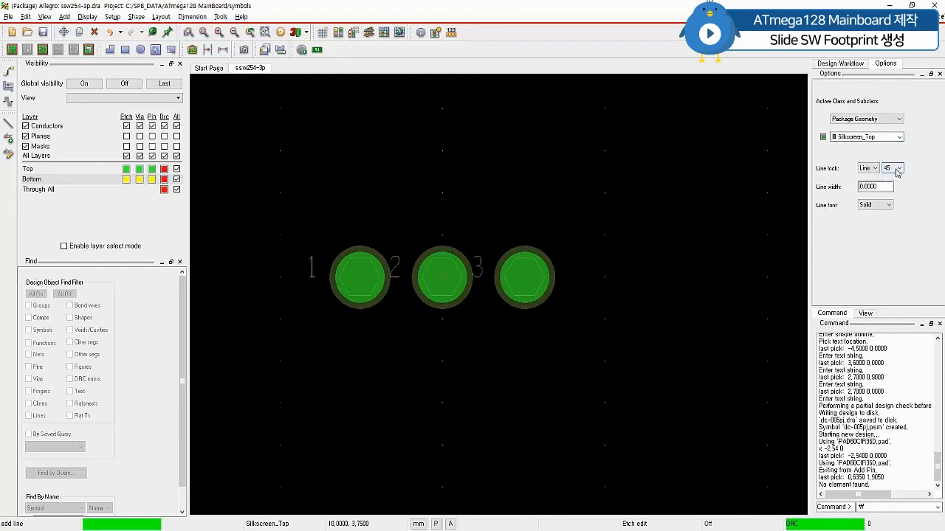
left_click(898, 173)
left_click(895, 192)
left_click(871, 187)
key("Return")
left_click_drag(886, 190, 857, 190)
type("0.2")
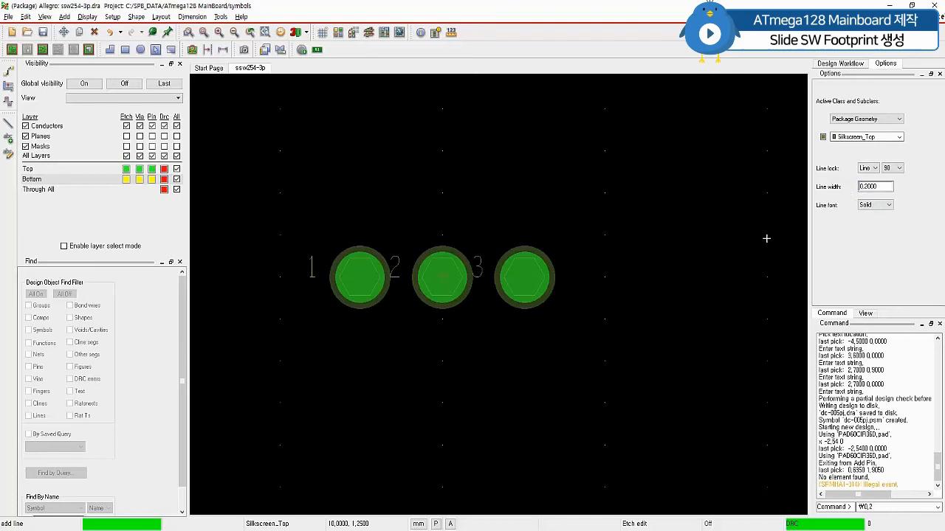
- Draw a closed 10 by 2.5 mm rectangular silkscreen outline around the three pins, from corner (-5, 1.25) to (5, -1.25)
left_click(279, 237)
left_click(603, 237)
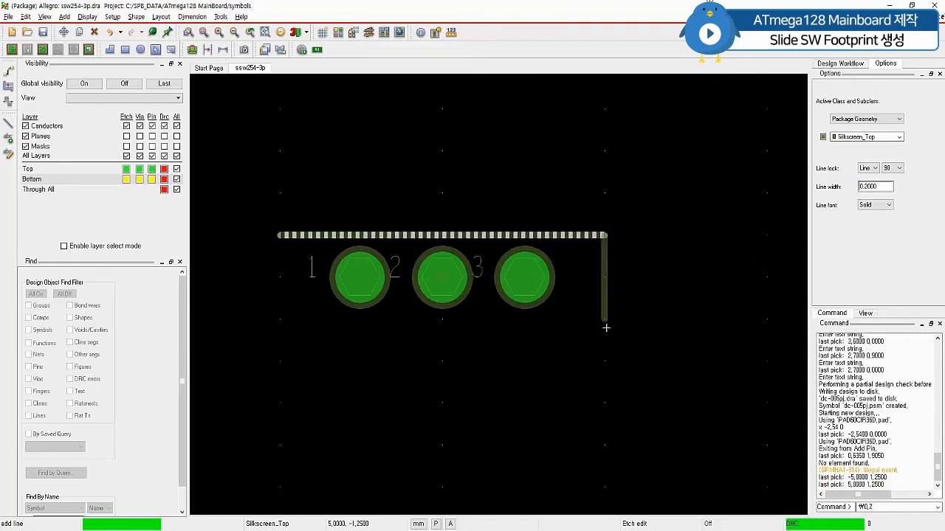
left_click(604, 319)
left_click(279, 319)
left_click(287, 241)
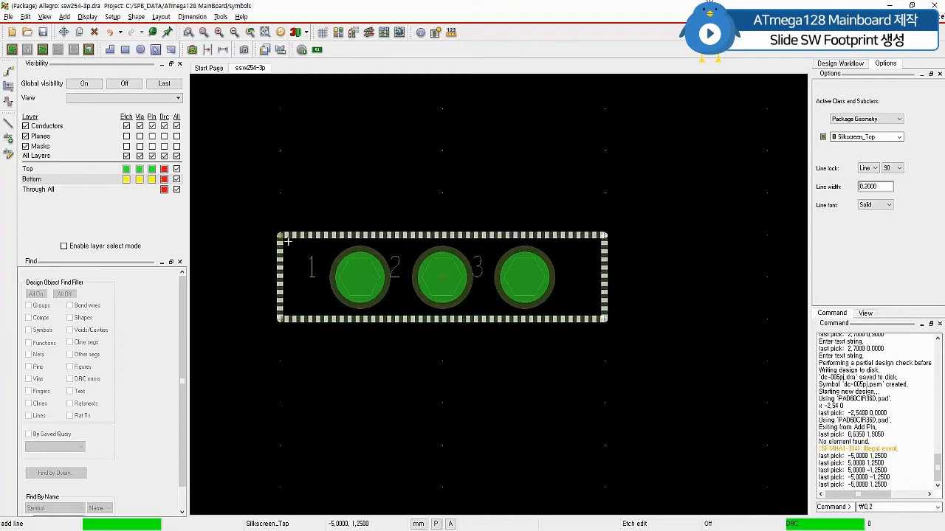
right_click(288, 239)
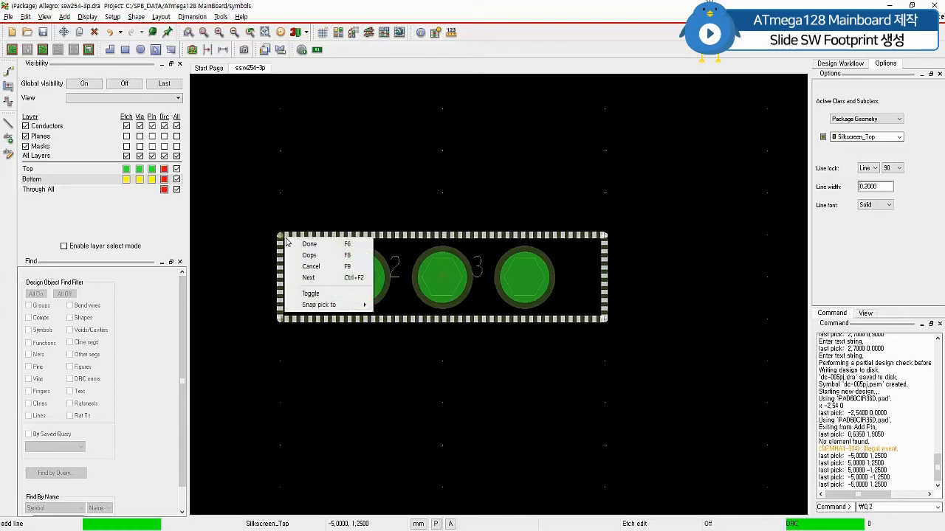
left_click(305, 248)
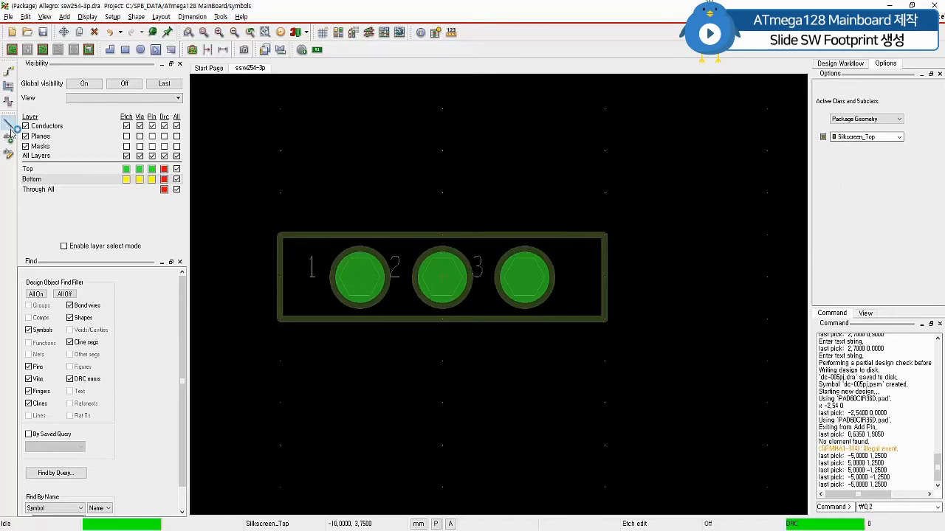
- Draw a closed Assembly_Top rectangle in Package Geometry over the silkscreen outline, between corners (-5, 1.25) and (5, -1.25), with 0.2 mm line width
left_click(9, 127)
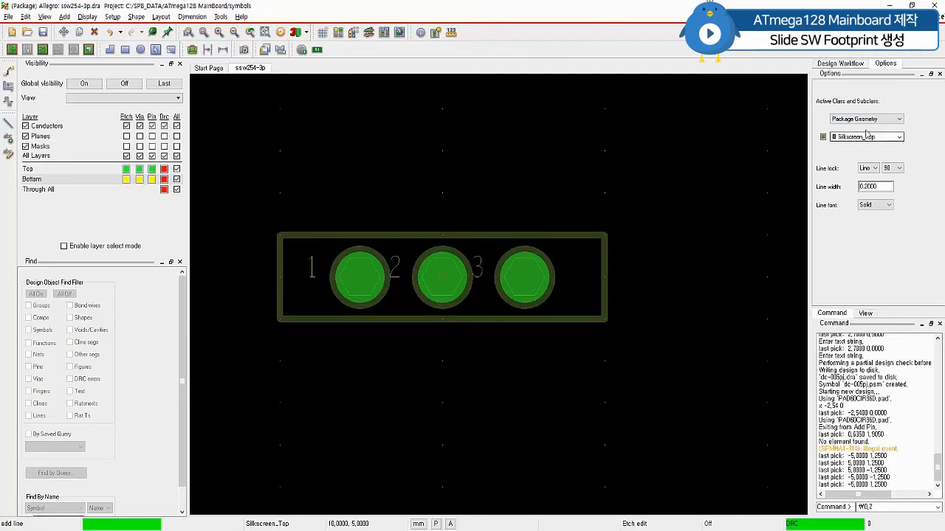
left_click(864, 136)
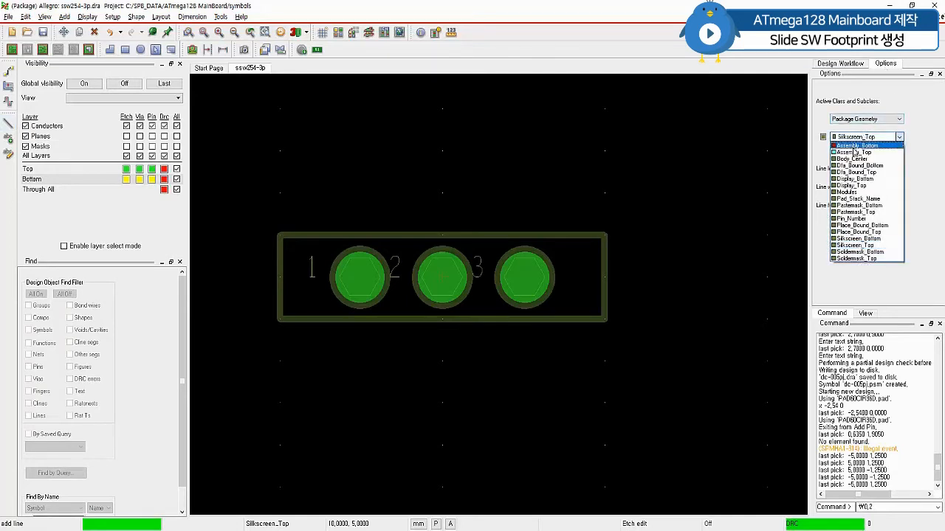
left_click(854, 152)
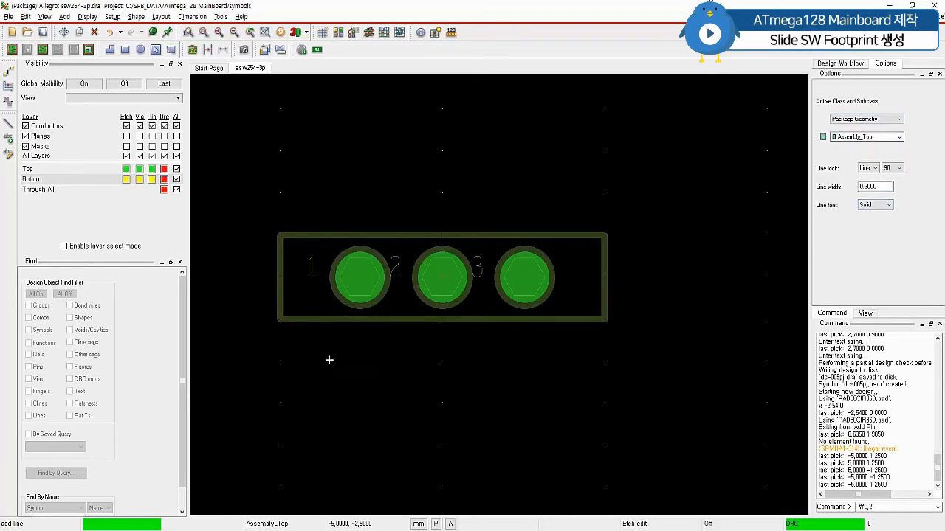
left_click(283, 241)
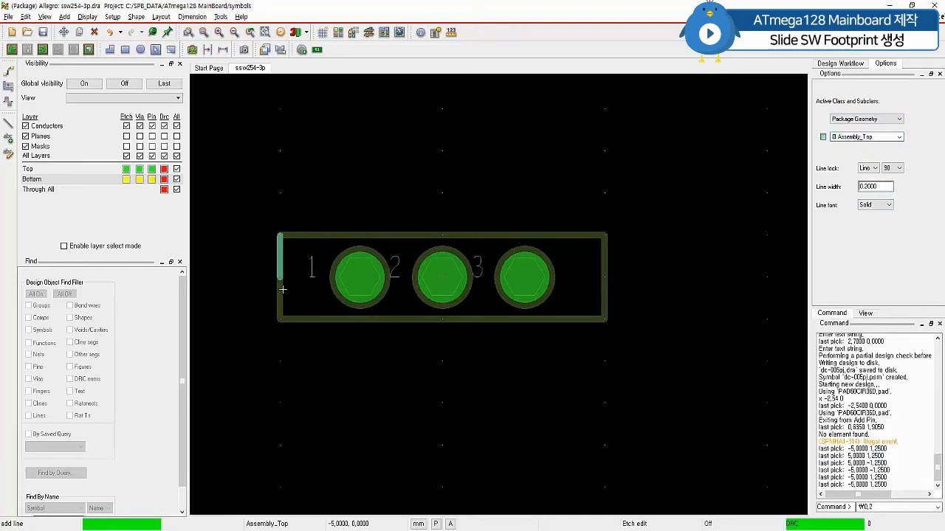
left_click(281, 318)
left_click(605, 318)
left_click(604, 236)
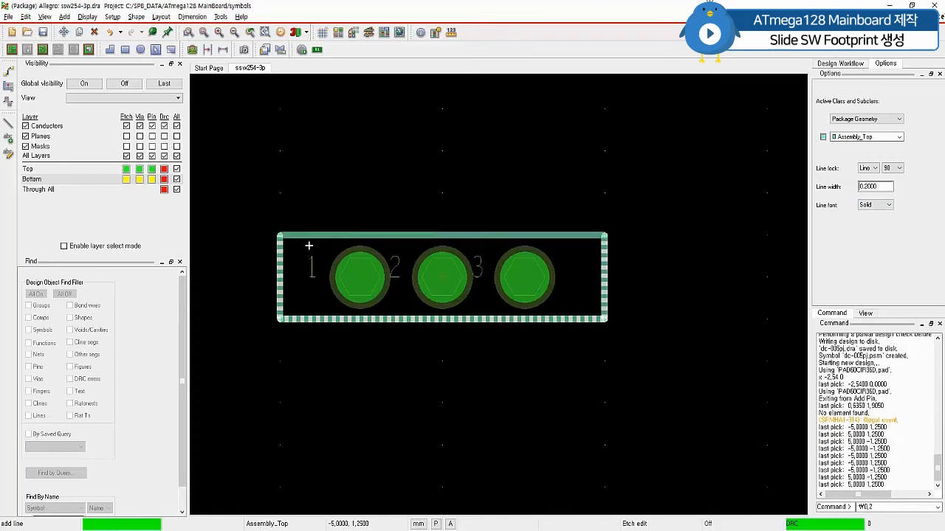
left_click(285, 238)
right_click(285, 239)
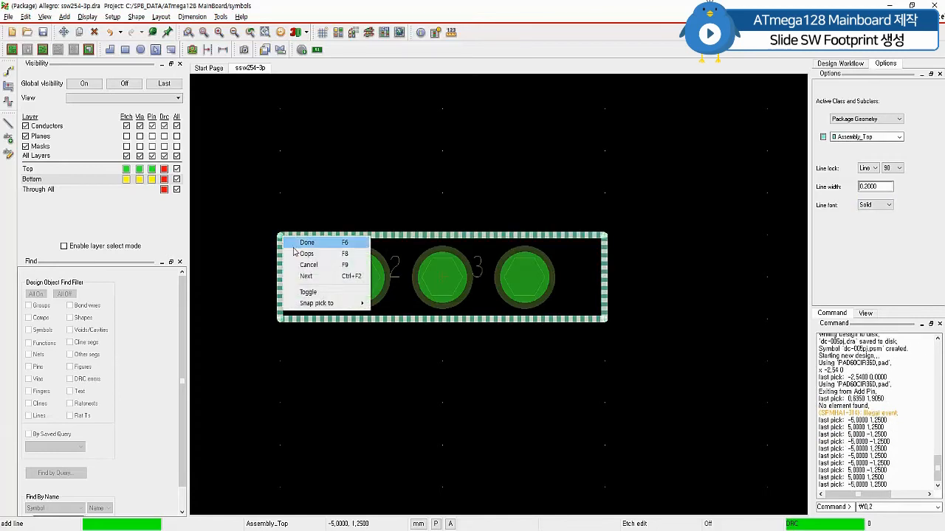
left_click(302, 244)
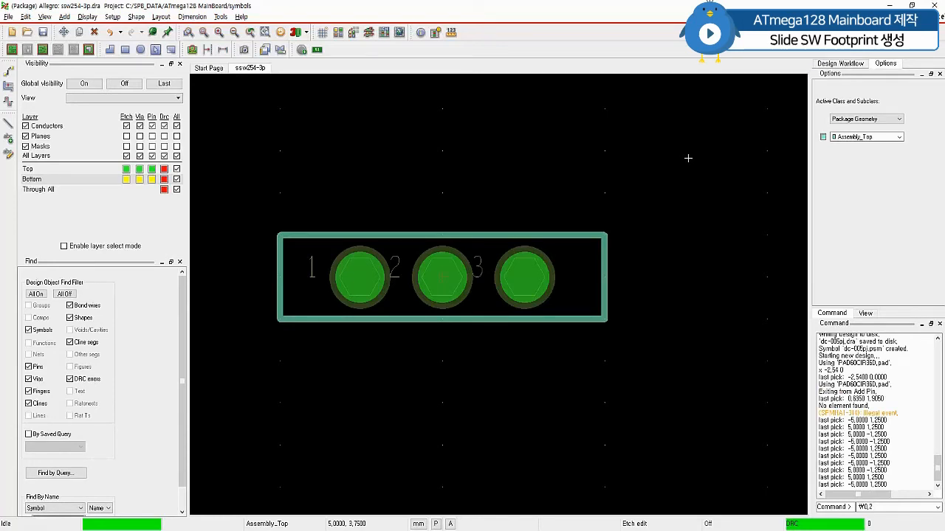
- Set the Non-Etch grid's X spacing to 1 mm
right_click(650, 130)
mouse_move(663, 141)
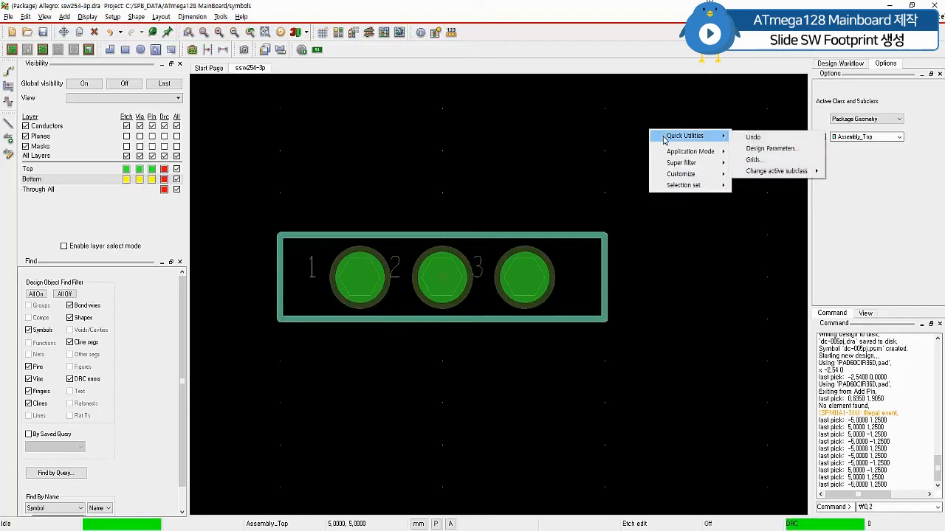
left_click(753, 160)
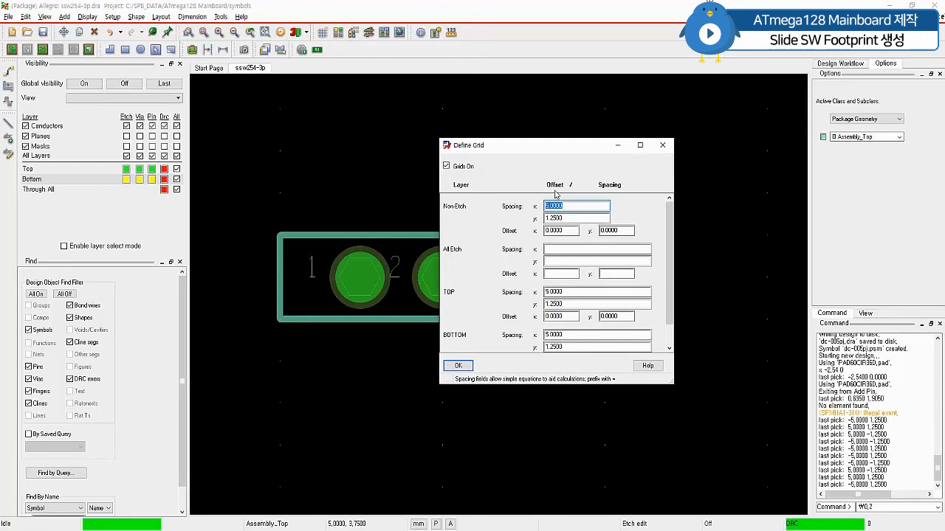
type("1")
key("Tab")
key("Return")
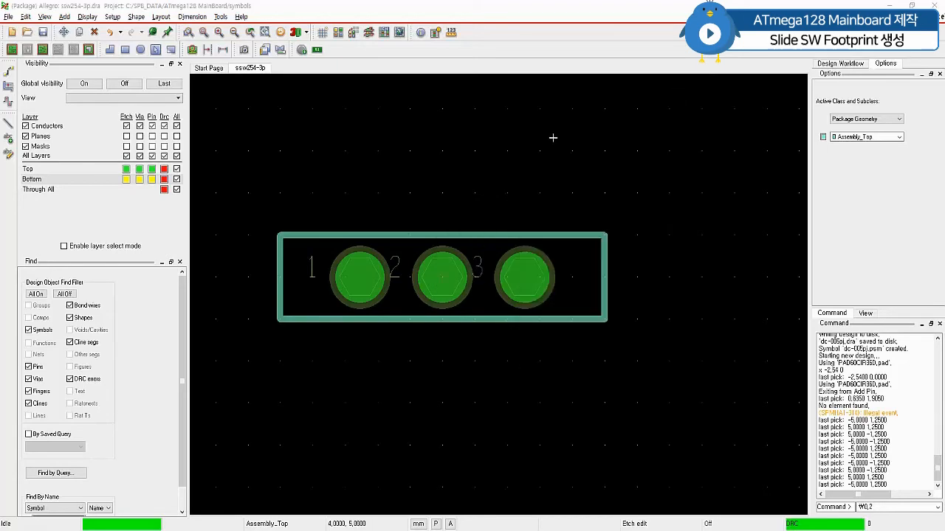
- Hide the Assembly_Top layer of the package geometry in the color settings
left_click(337, 37)
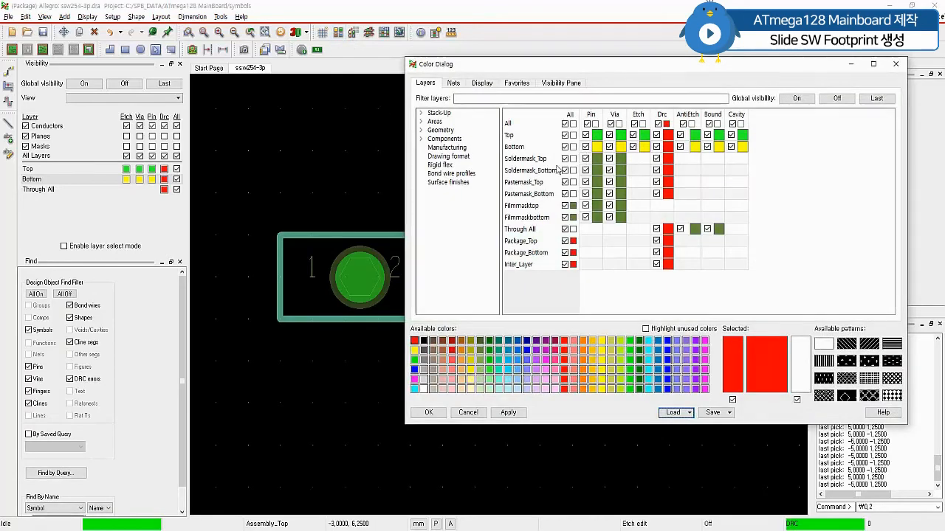
left_click(441, 130)
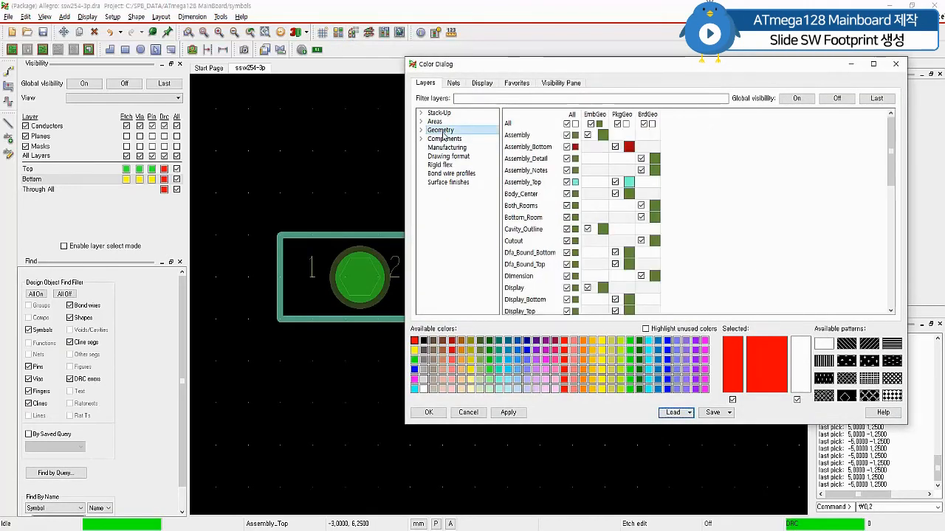
left_click(567, 182)
left_click(508, 413)
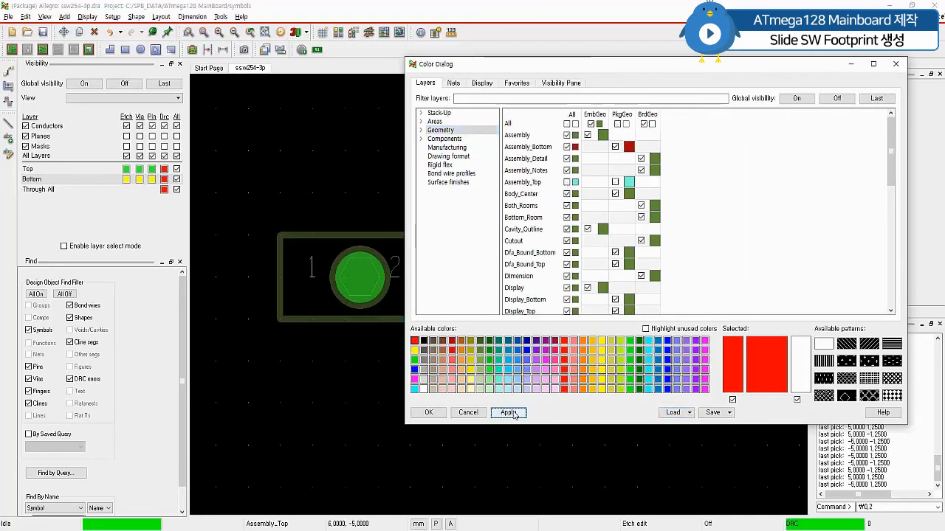
left_click(435, 414)
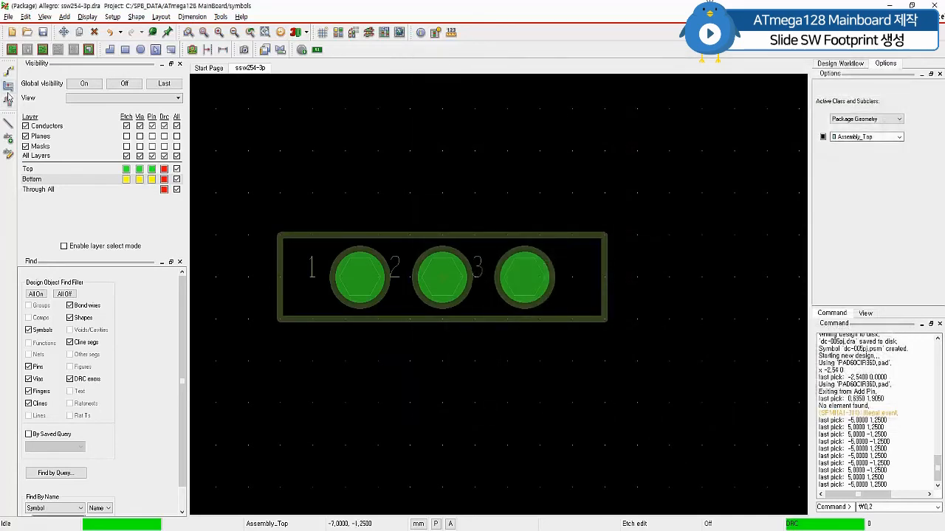
- Draw the slider knob outline on Silkscreen_Top with lines through (-1, 1.25), (-1, 2.5), (1, 2.5) and (1, 1.25)
left_click(10, 125)
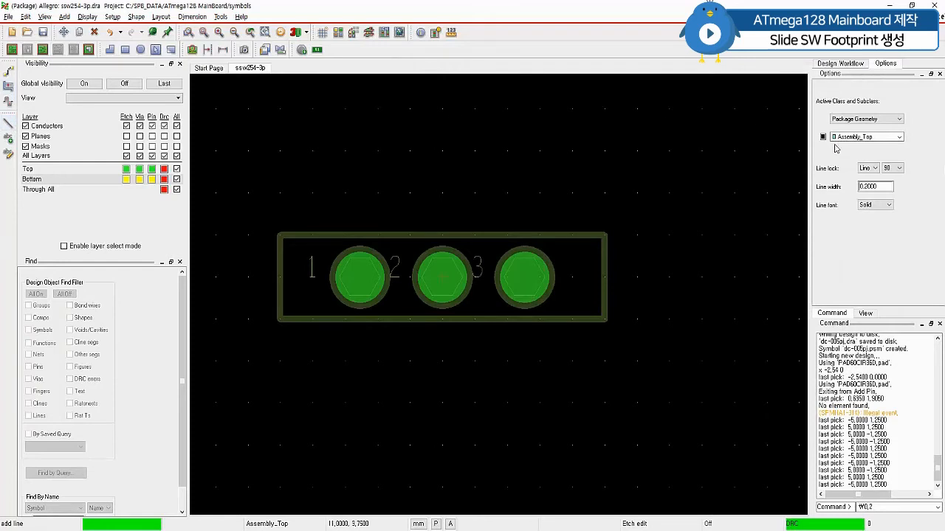
left_click(900, 137)
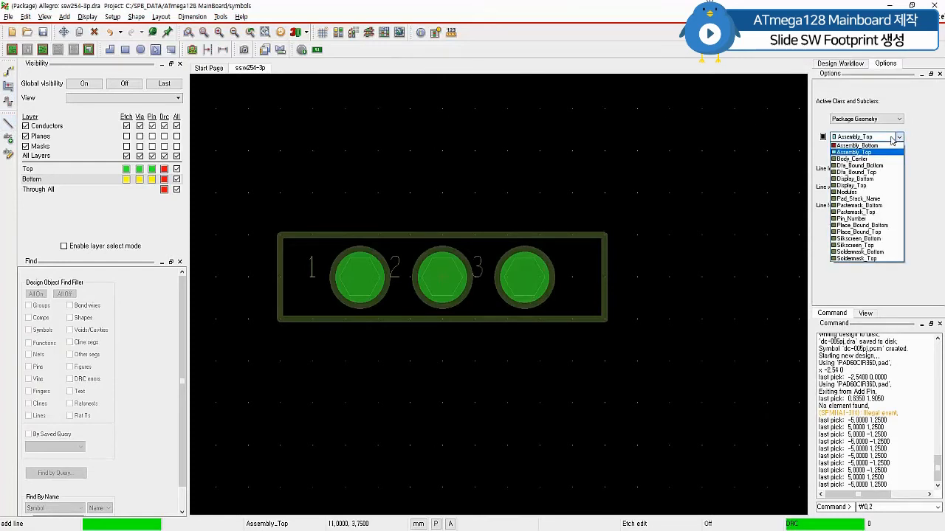
left_click(877, 245)
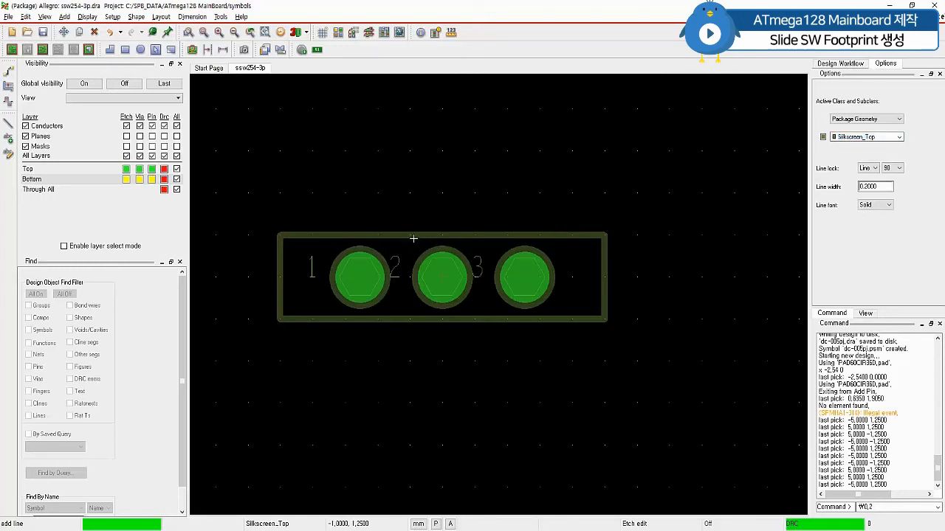
left_click(412, 237)
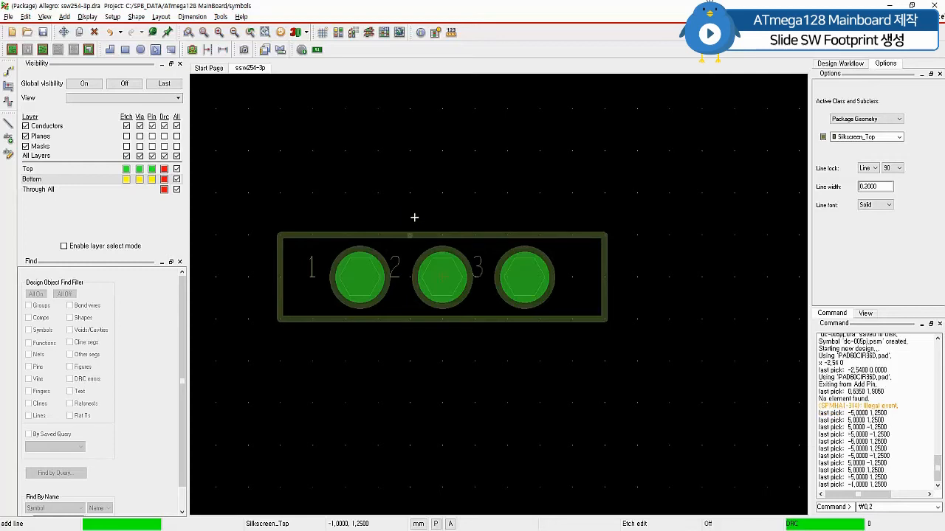
left_click(411, 194)
left_click(477, 196)
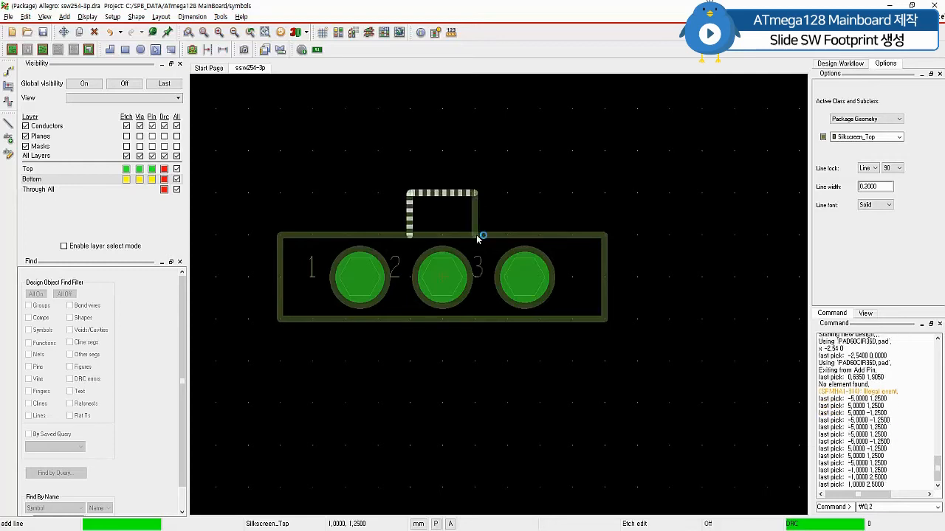
left_click(476, 236)
right_click(478, 235)
left_click(499, 238)
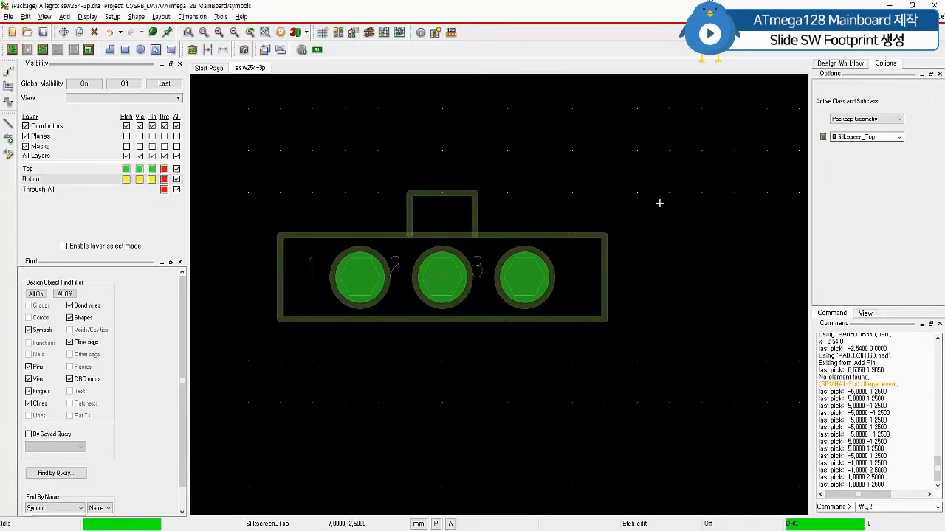
- Turn the visibility of the Assembly_Top geometry layer back on in the color settings
left_click(338, 33)
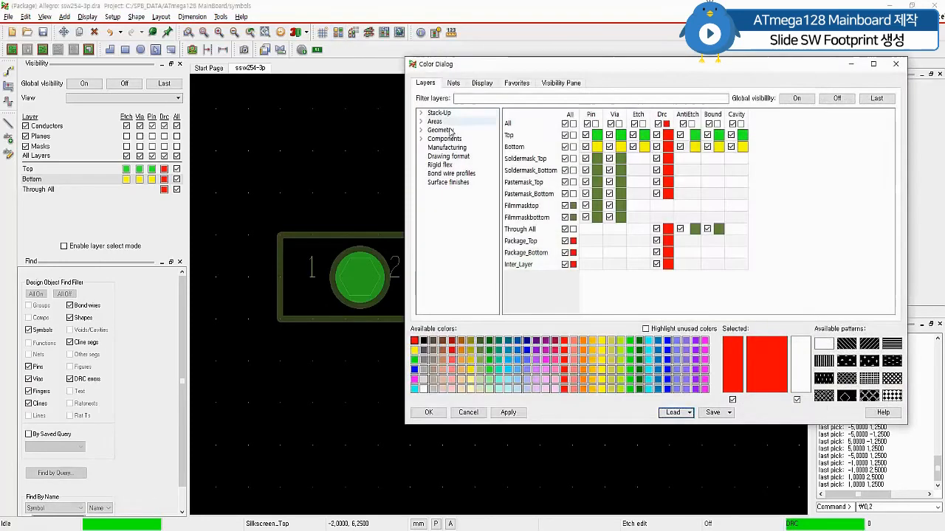
left_click(440, 129)
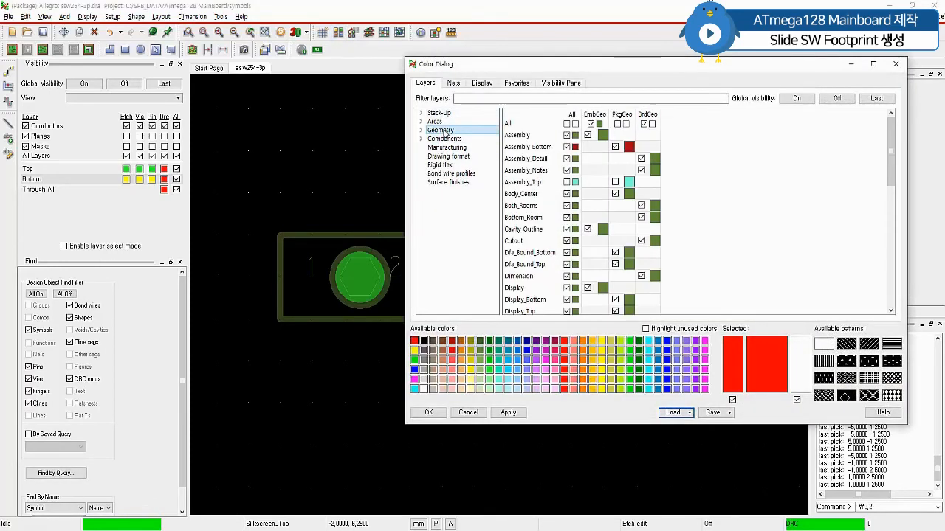
left_click(566, 182)
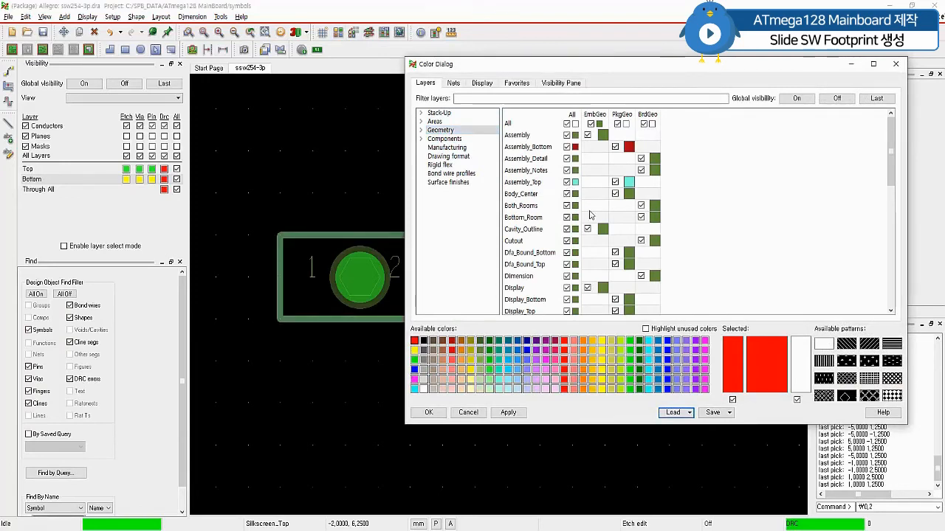
left_click(508, 412)
left_click(420, 414)
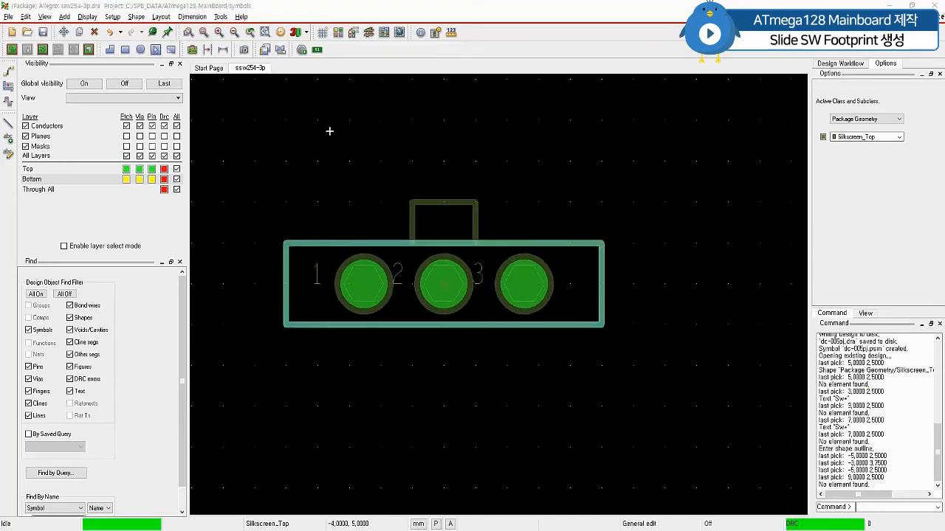
- Add a static solid rectangle on Package Geometry, Place_Bound_Top from (-5, 2.5) to (5, -1.25), enclosing the body and knob
left_click(135, 16)
left_click(157, 51)
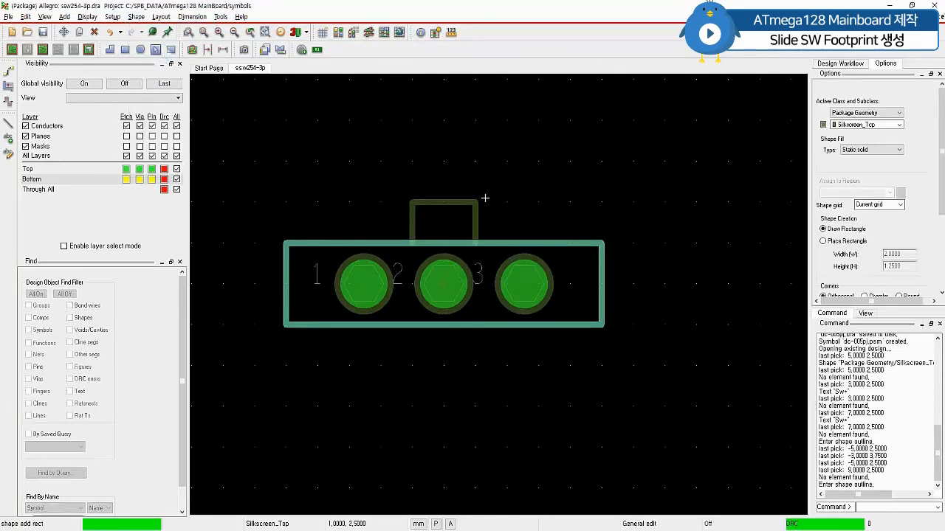
left_click(898, 126)
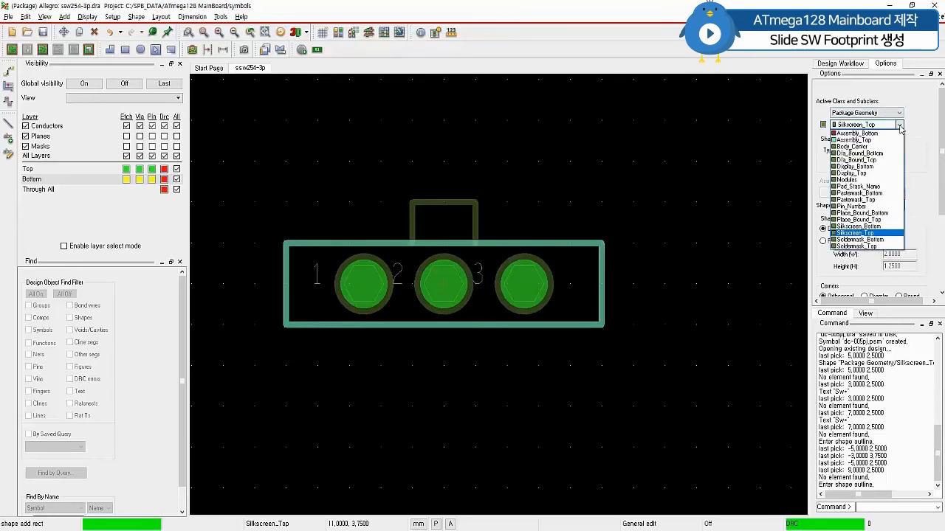
left_click(899, 220)
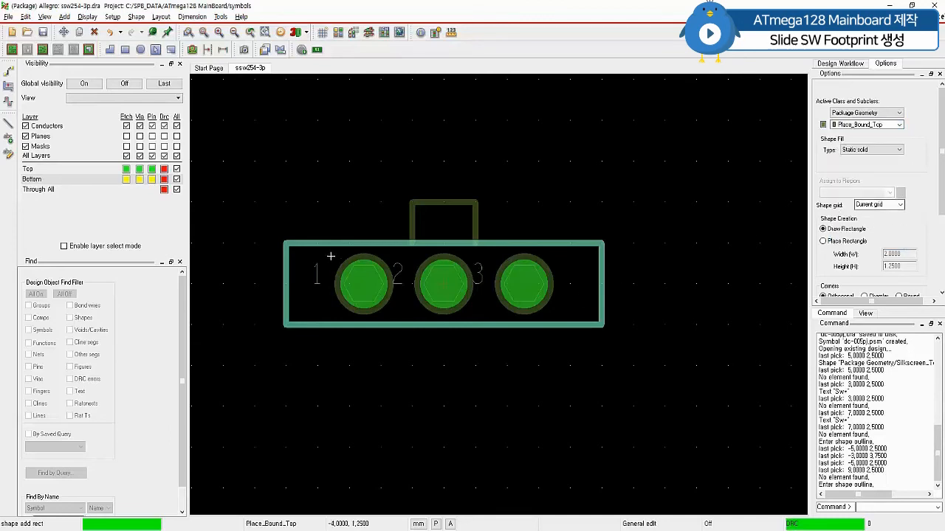
left_click(292, 207)
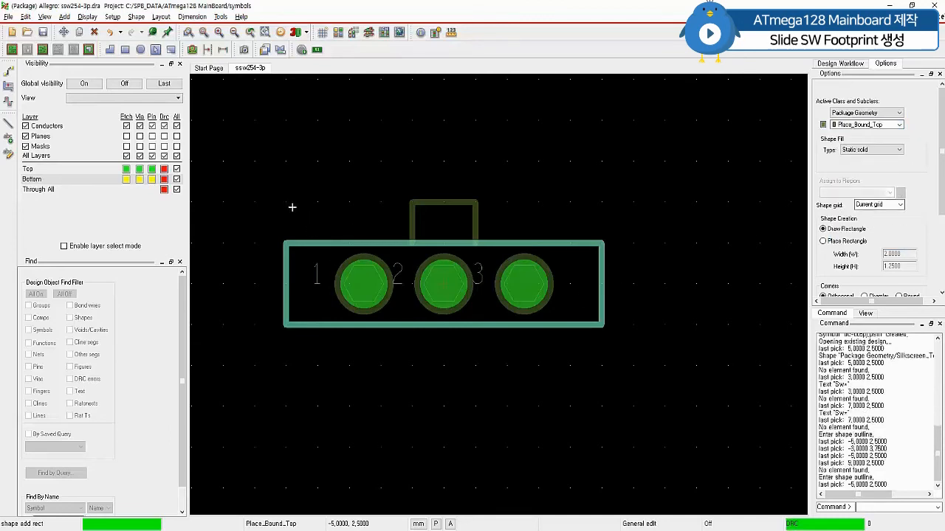
left_click(608, 333)
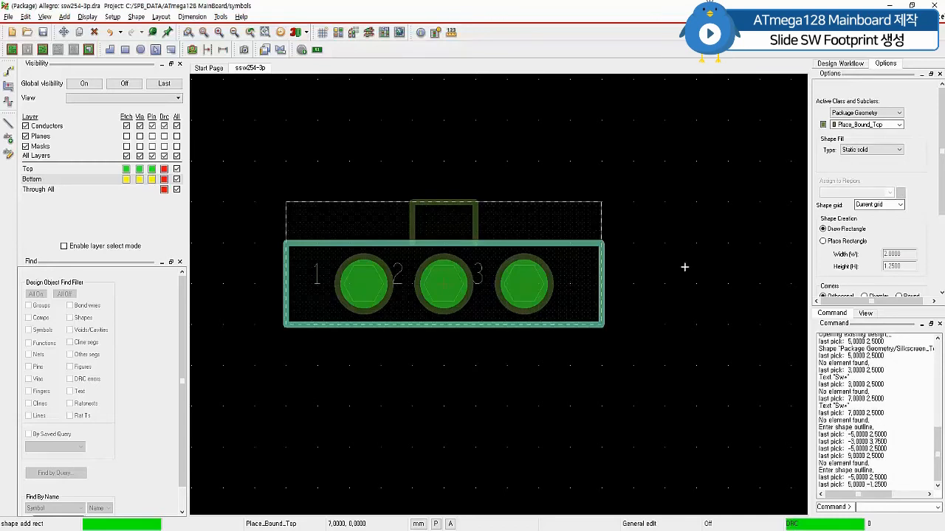
right_click(677, 201)
left_click(685, 205)
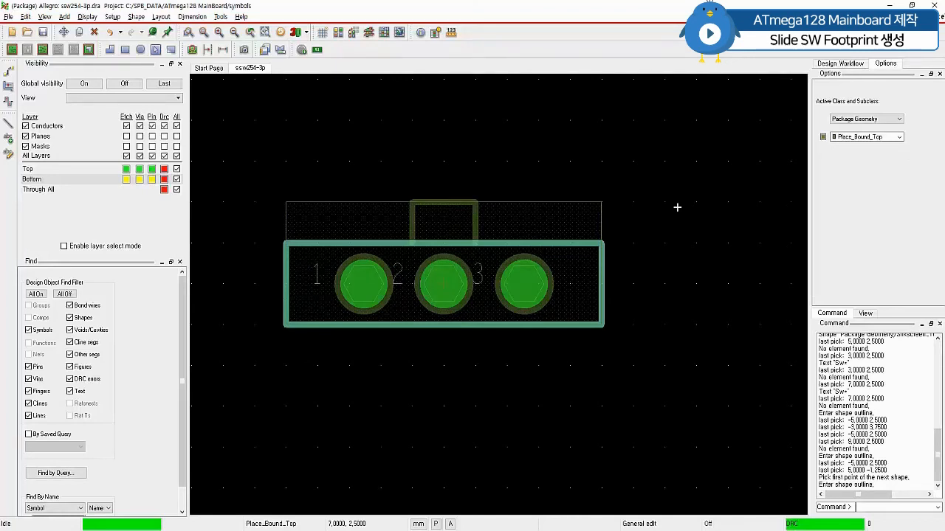
- Place the reference designator label SW* on Ref Des, Assembly_Top at (0, 0) using text block 3
left_click(317, 50)
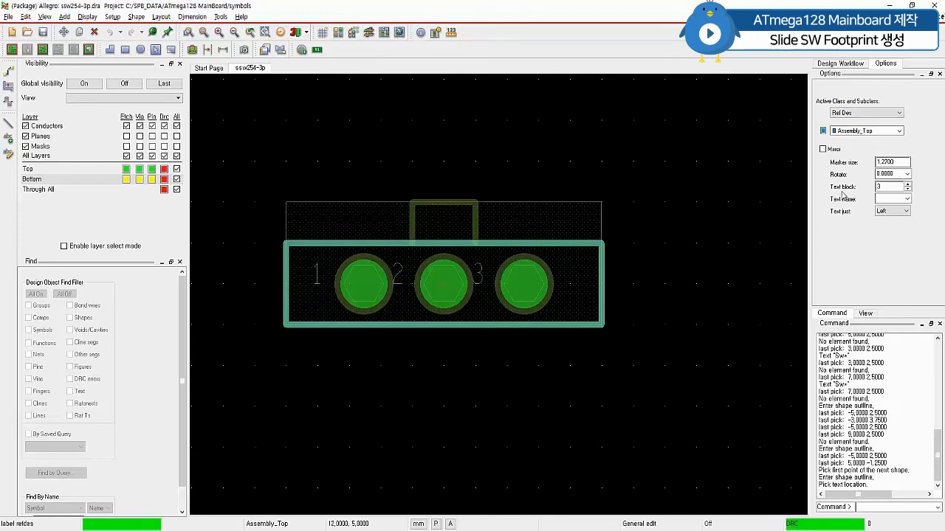
left_click(890, 188)
left_click_drag(893, 194, 875, 199)
left_click(447, 273)
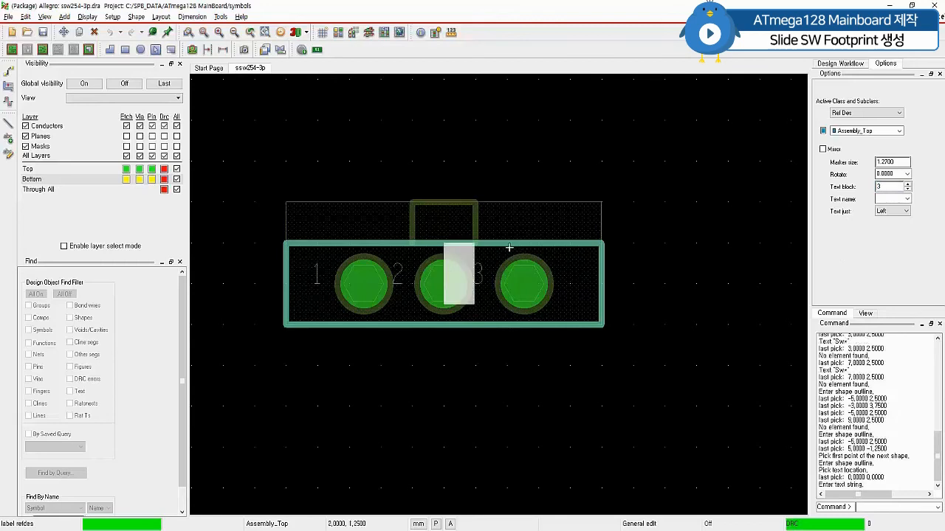
type("SW")
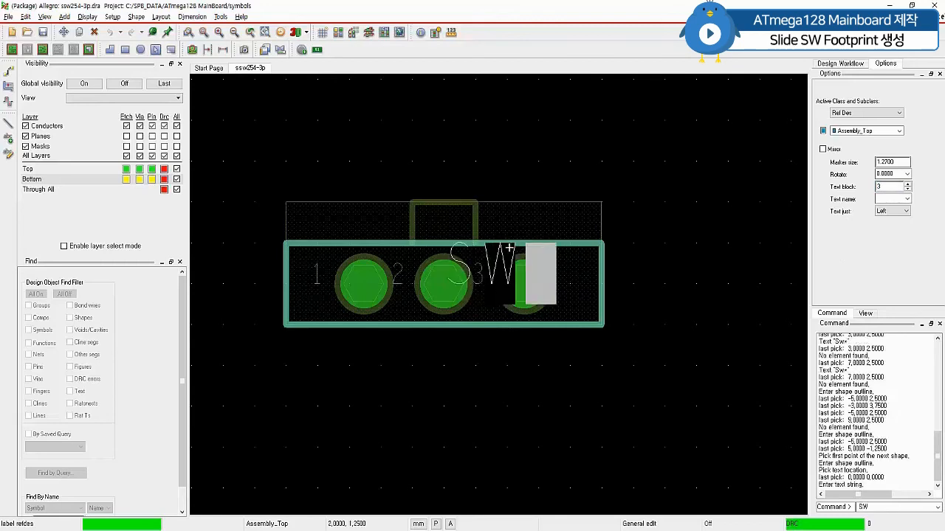
type("*")
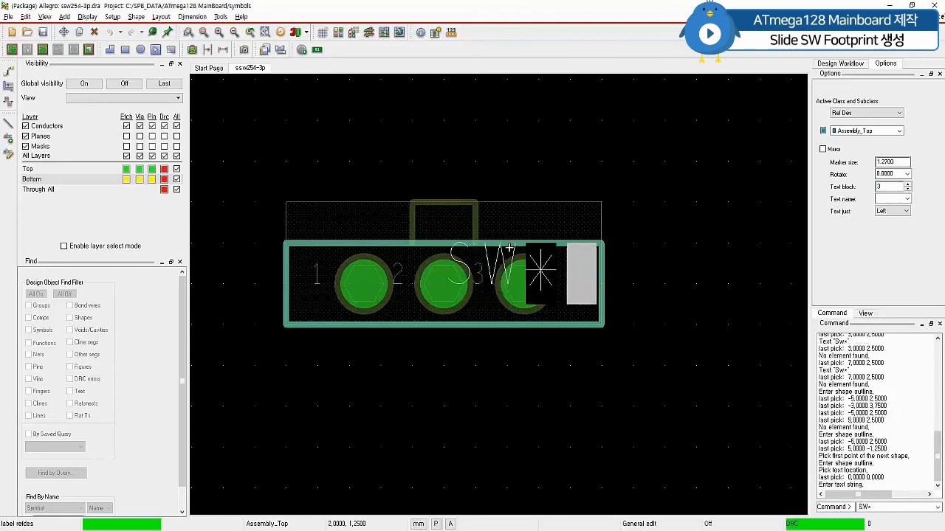
right_click(655, 142)
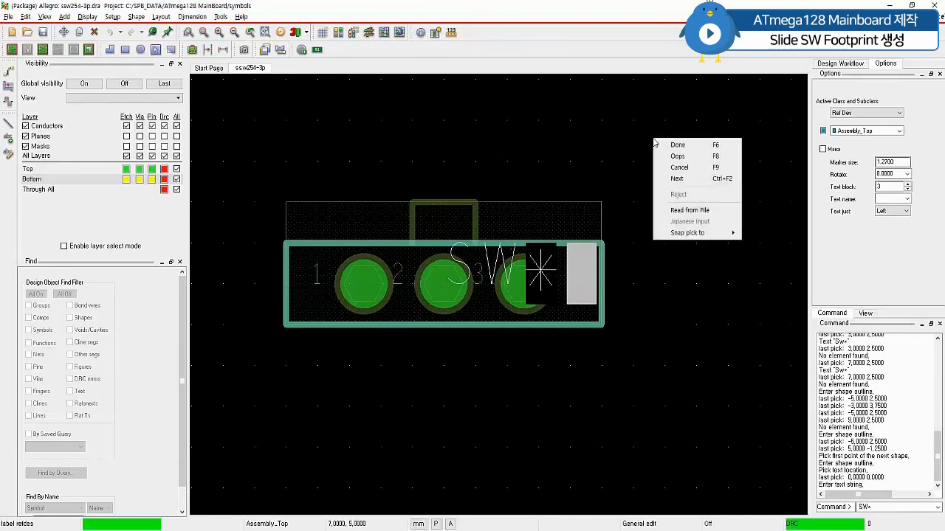
left_click(679, 179)
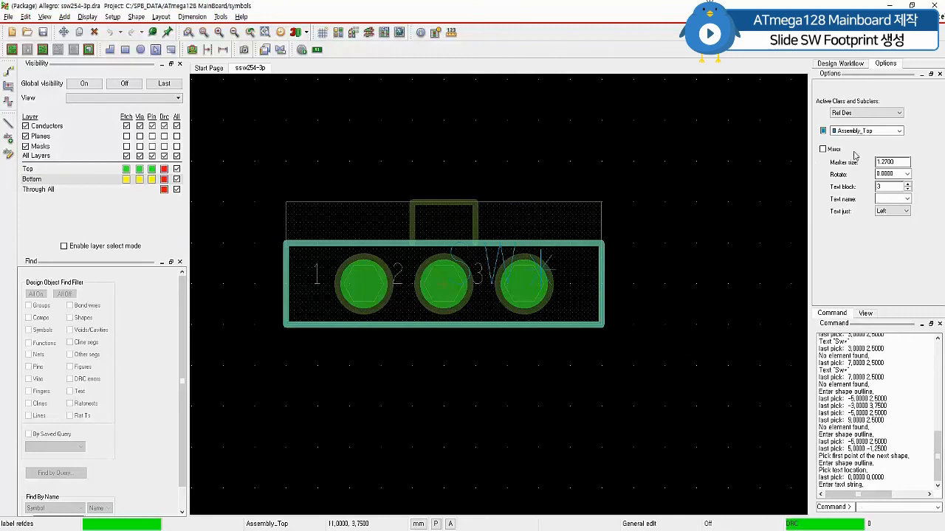
- Place the reference designator label SW* on Ref Des, Silkscreen_Top at (6, 0) beside the body, and save the symbol
left_click(898, 132)
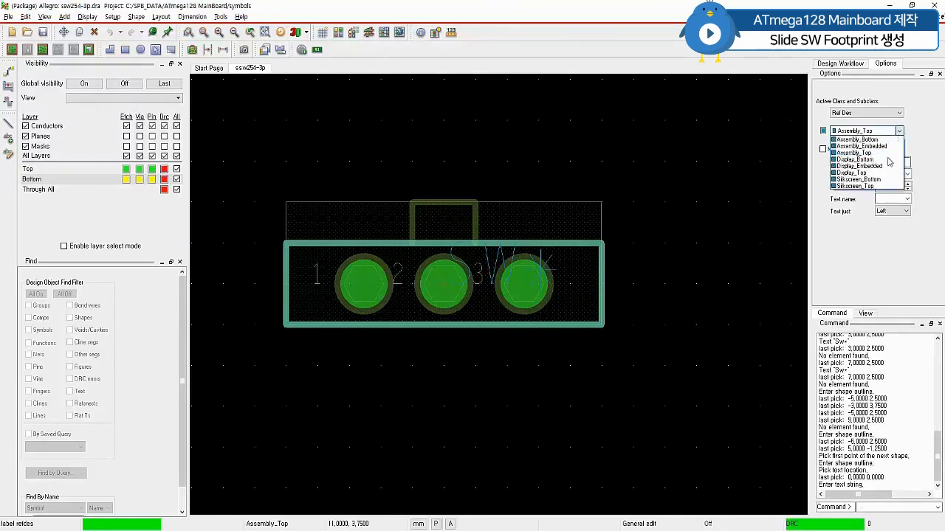
left_click(863, 185)
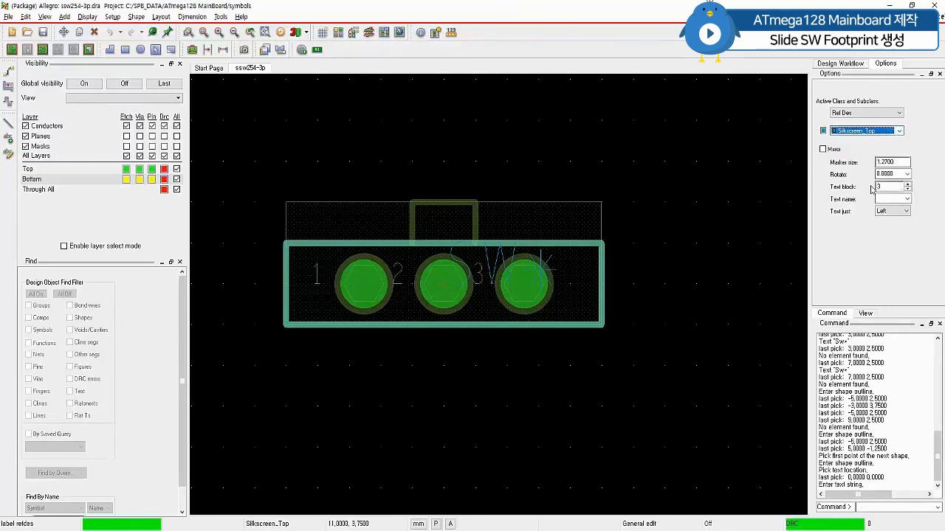
left_click(643, 268)
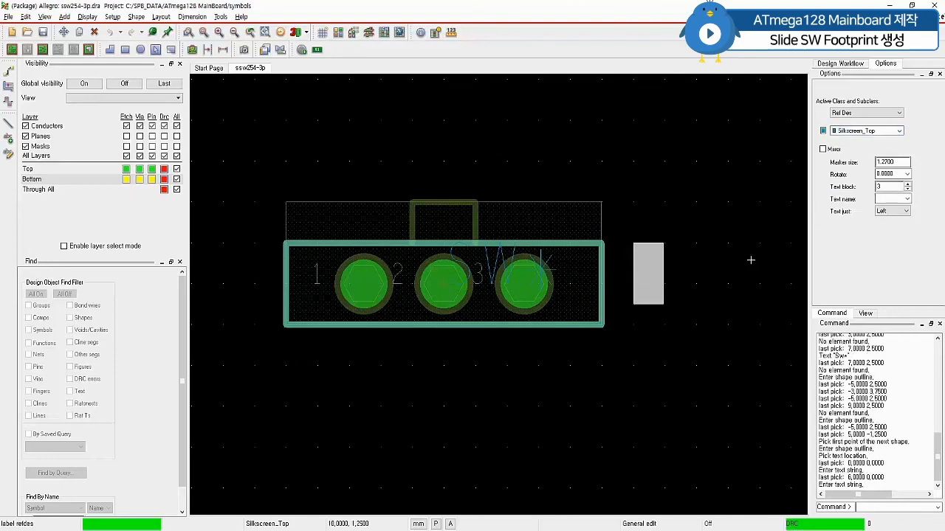
type("SW")
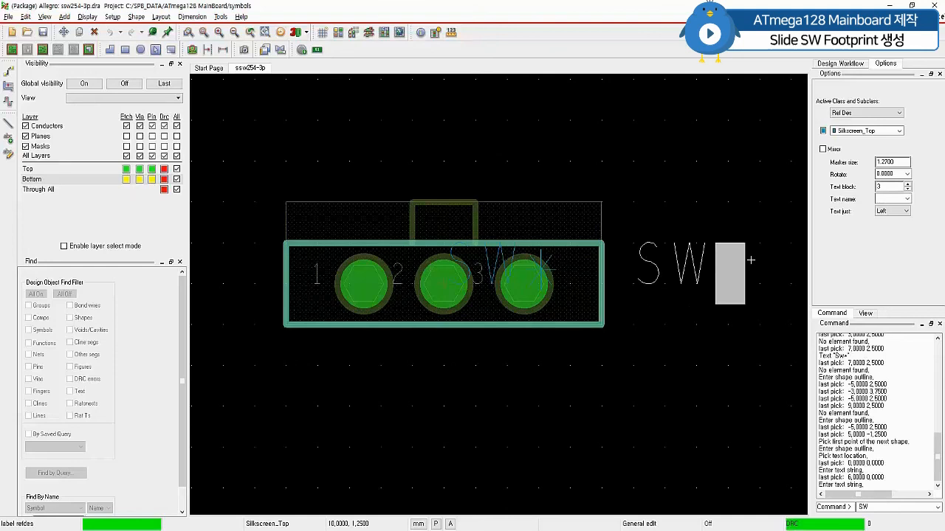
type("*")
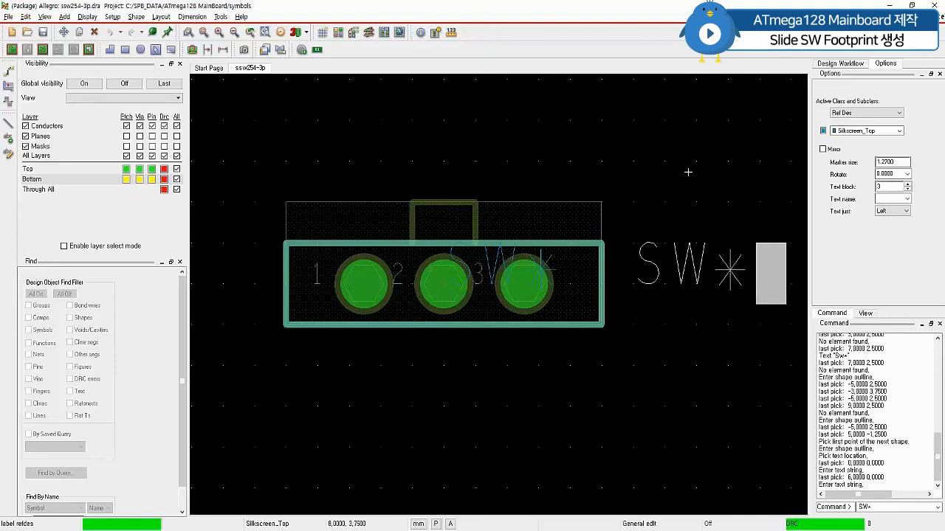
right_click(673, 155)
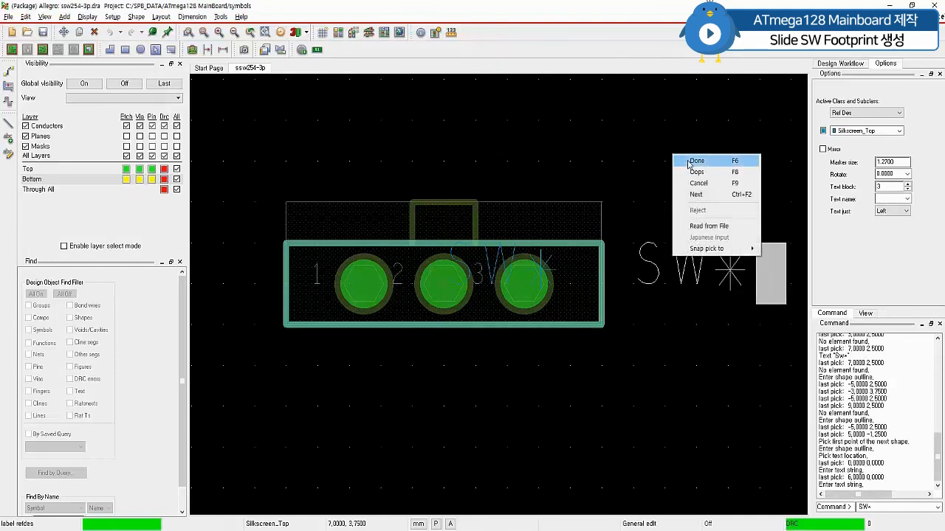
left_click(690, 161)
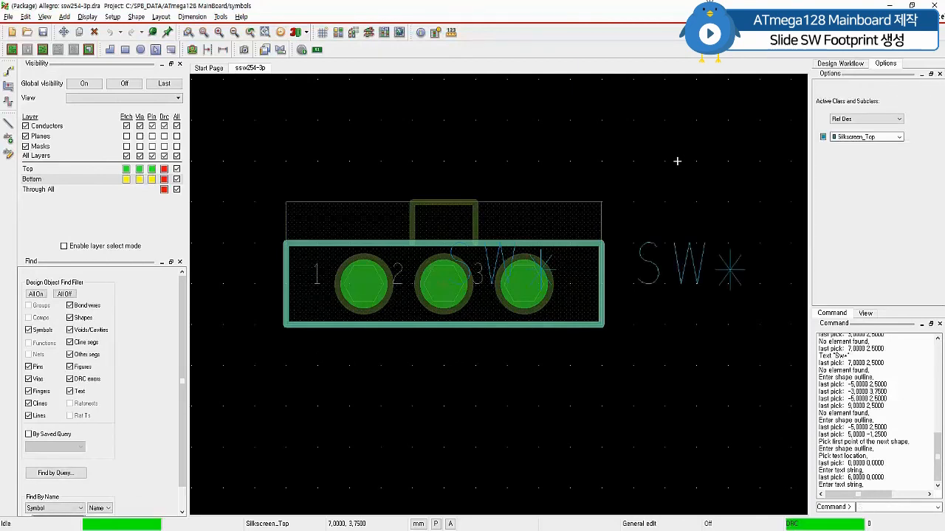
left_click(9, 17)
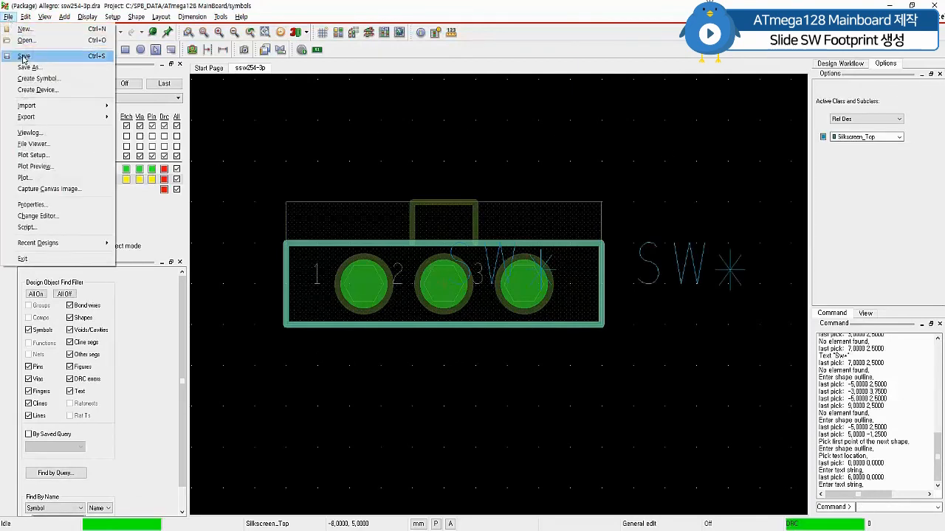
left_click(25, 56)
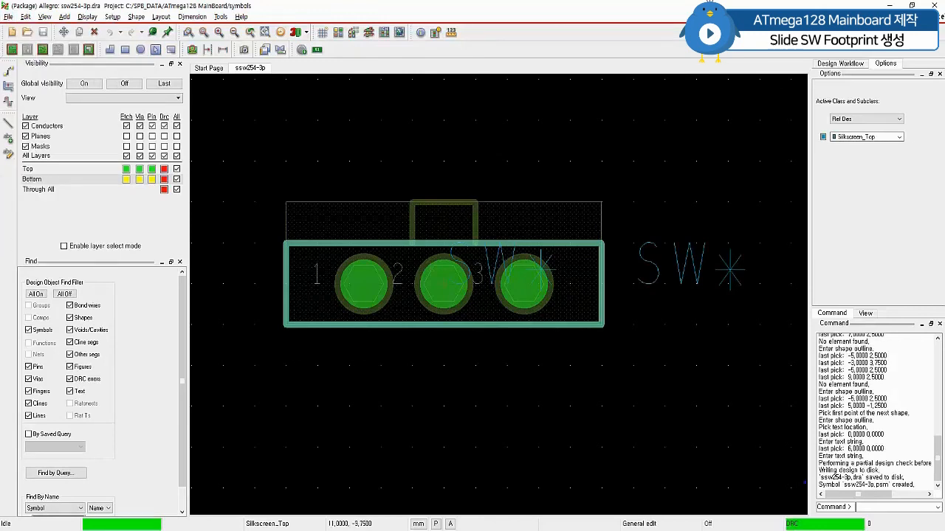